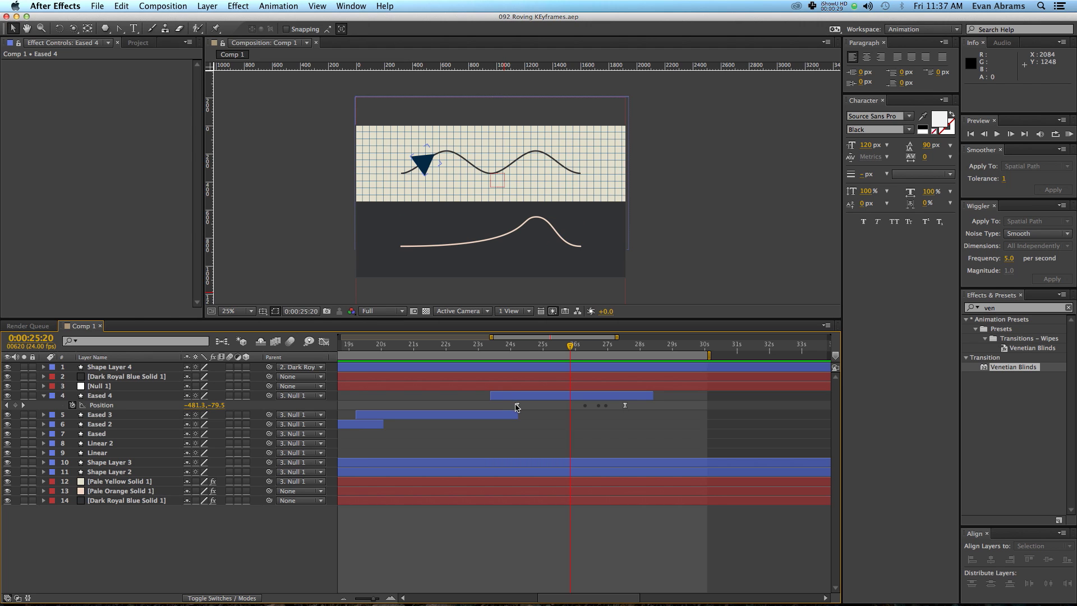
Select Eased 4's first Position keyframe and move the playhead to 24:05.
left_click(517, 405)
left_click(517, 344)
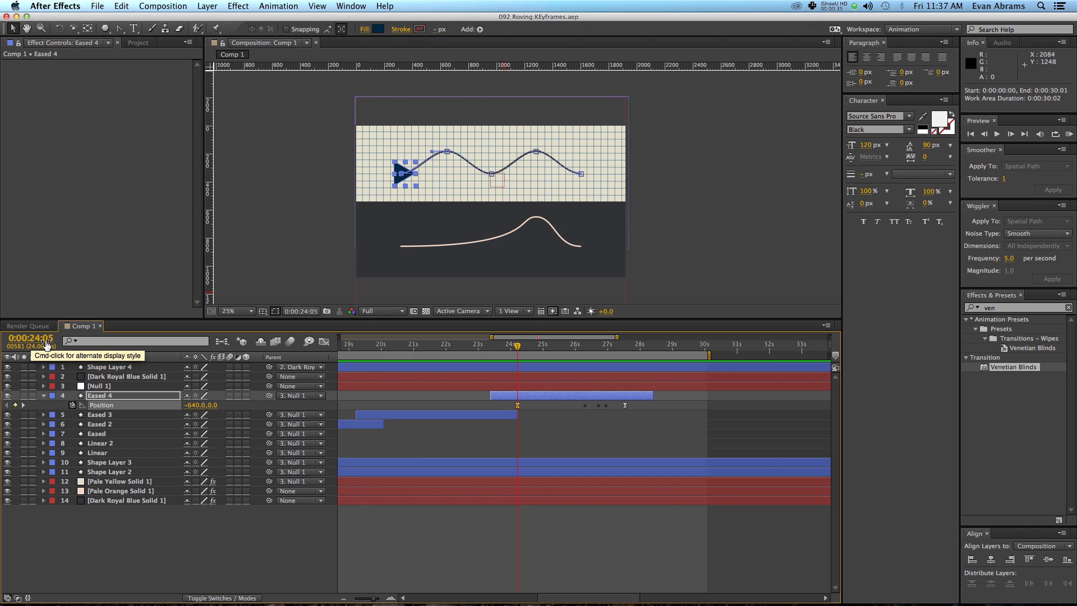
Inspect the first (X -640), last and a roving middle Position keyframe values without changes.
double_click(517, 405)
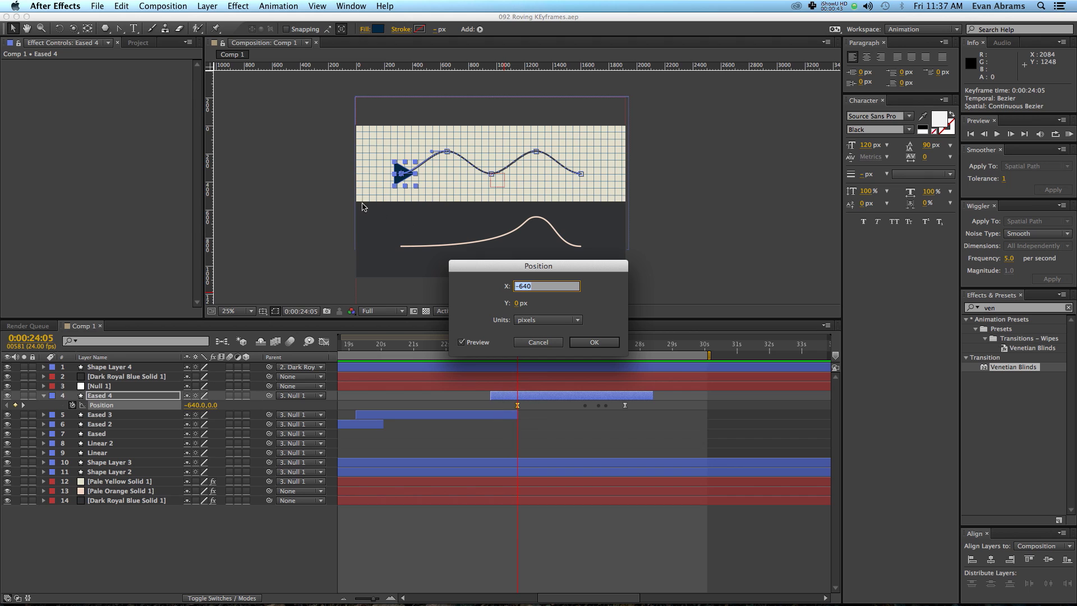
left_click(583, 341)
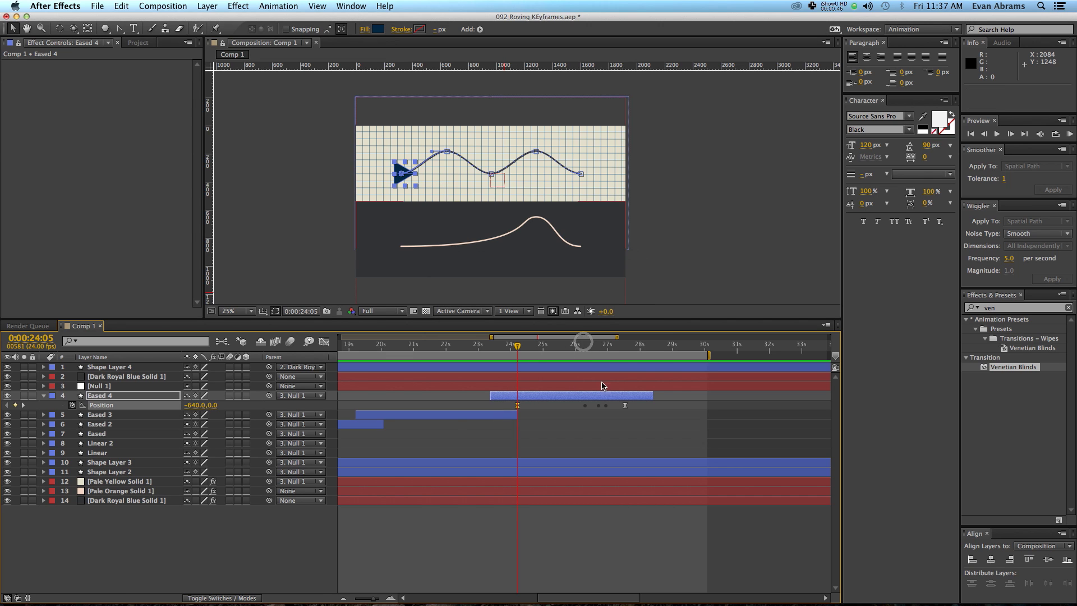
double_click(626, 405)
left_click(552, 344)
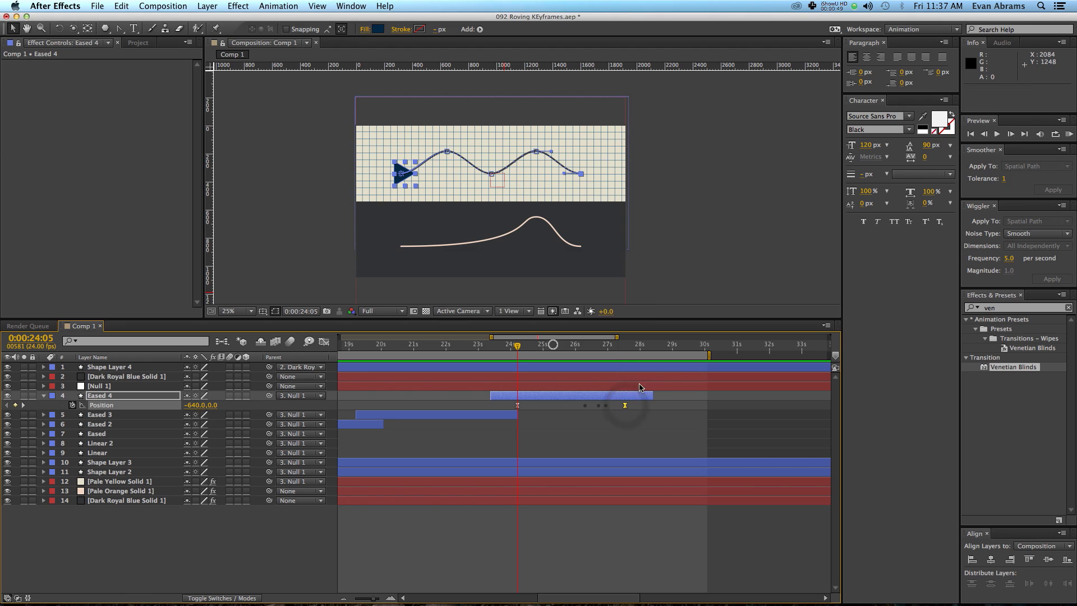
left_click(625, 348)
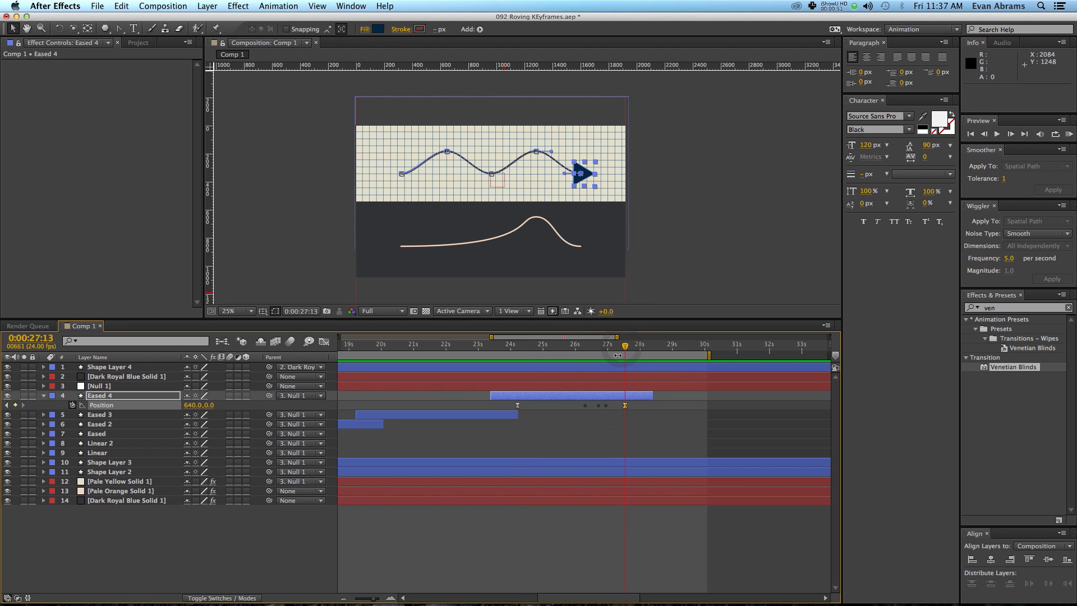
double_click(585, 405)
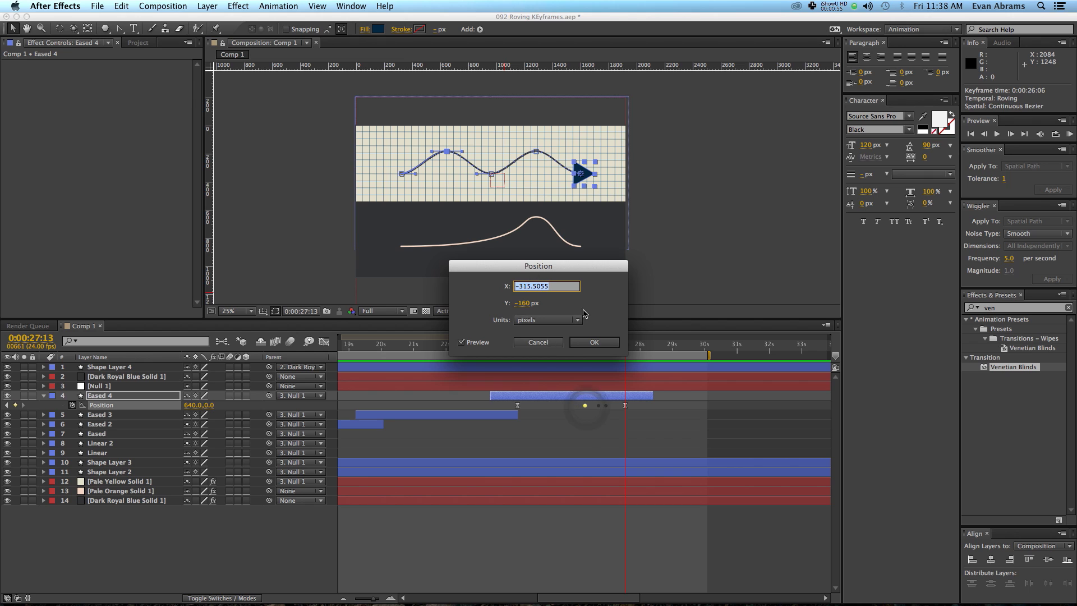
left_click(538, 343)
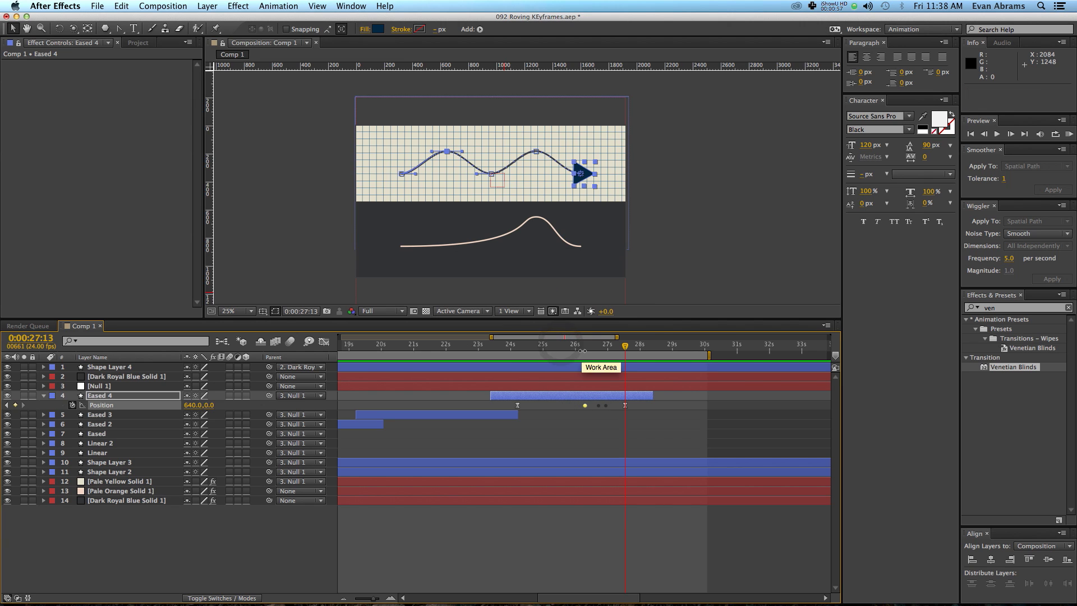
Set the time to 26:02, select the 24:05 and 27:13 keyframes, and show the speed graph.
left_click_drag(588, 347, 577, 347)
left_click(597, 432)
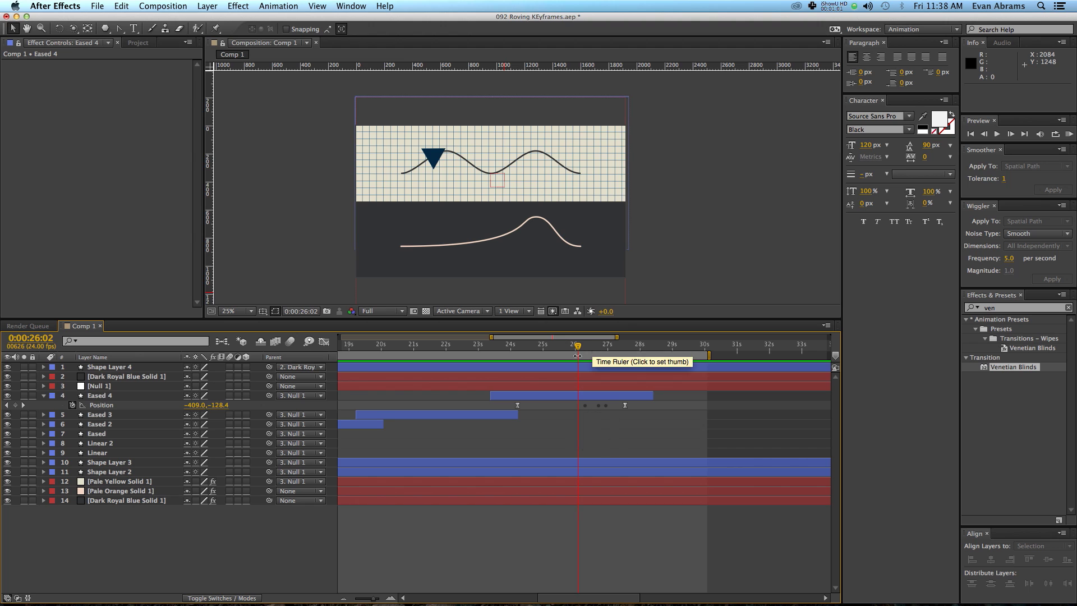
left_click(625, 405)
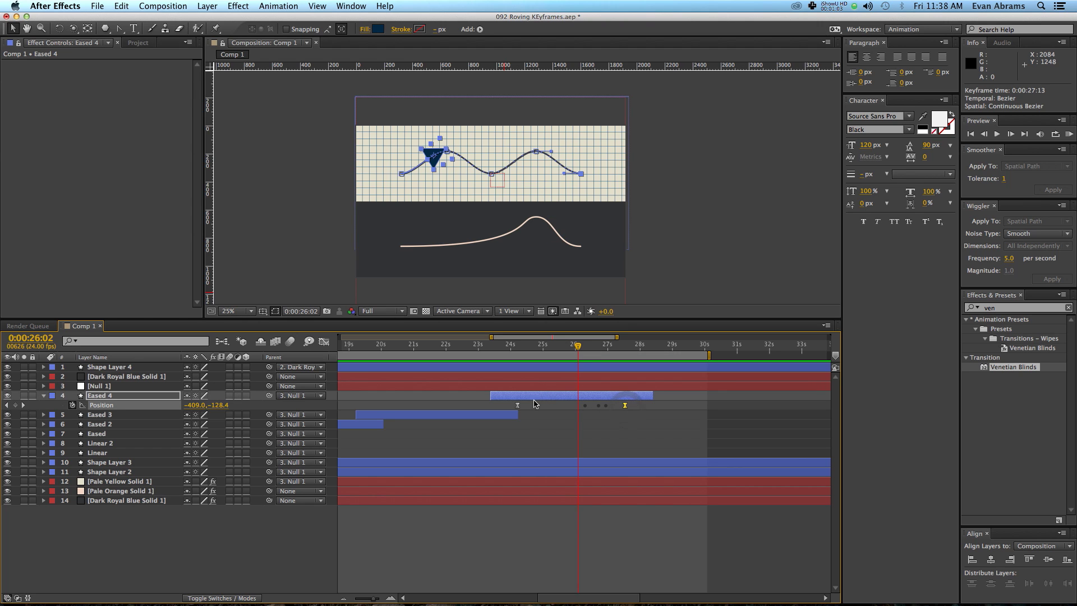
left_click(518, 405, "shift")
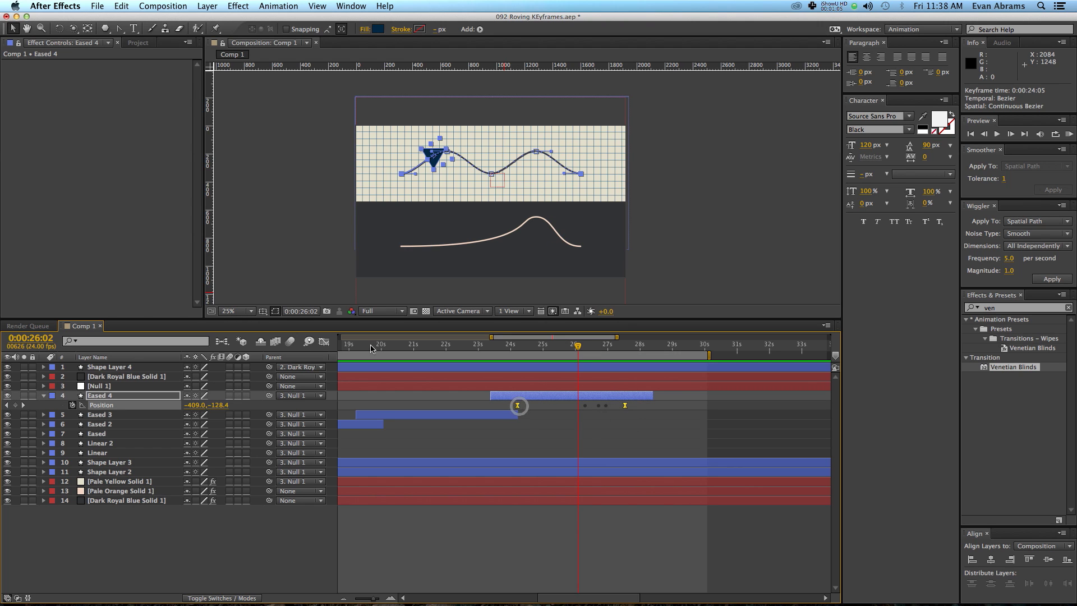
left_click(324, 343)
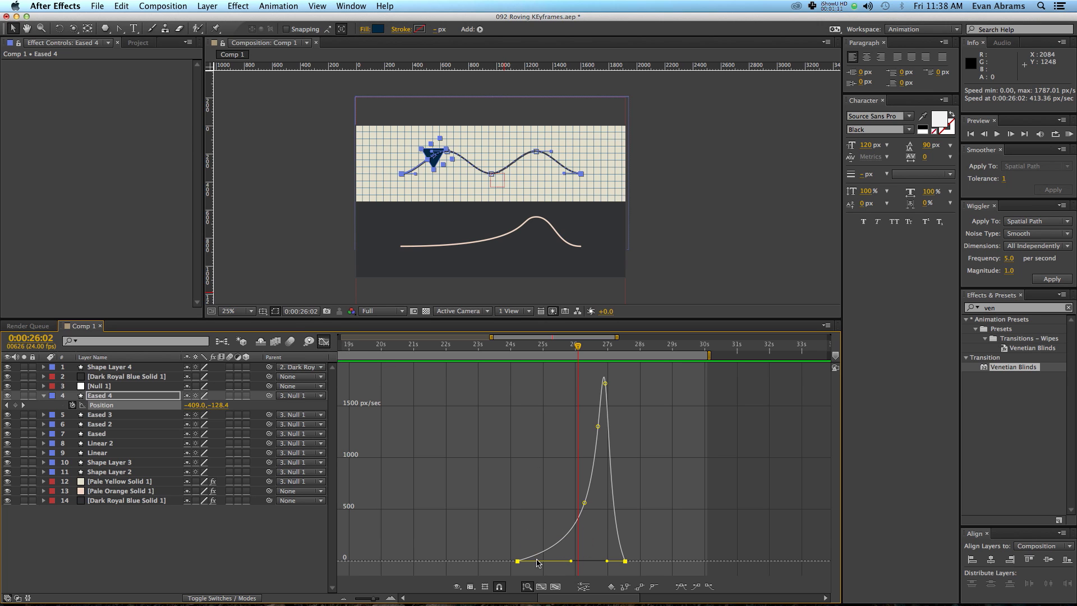
Adjust the easing influence to about 41.60% with a steep drop, and preview the motion.
left_click_drag(573, 560, 527, 560)
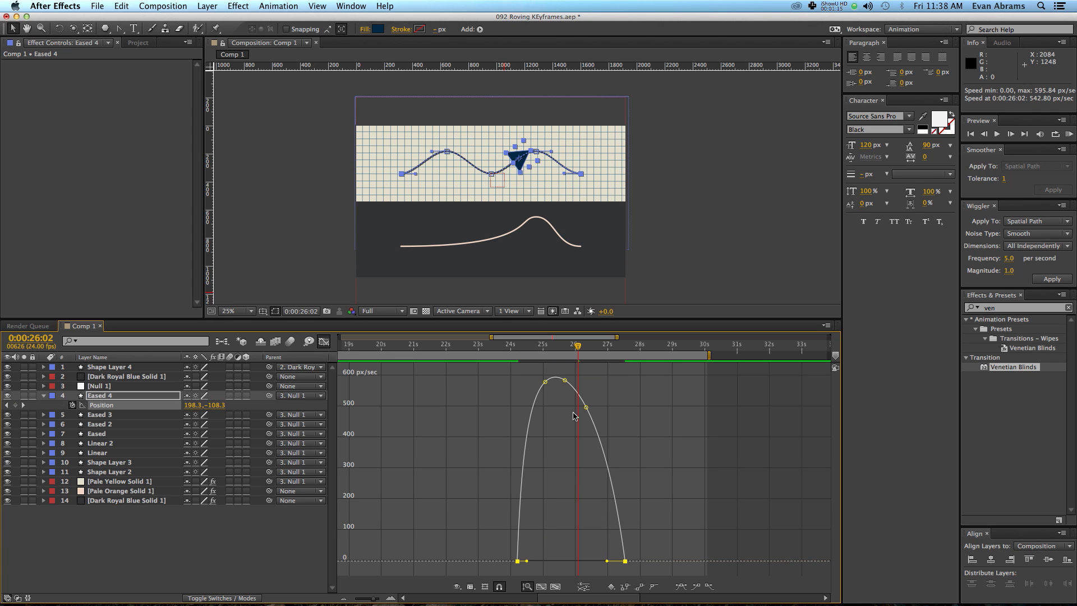
mouse_move(528, 564)
left_mouse_down()
mouse_move(517, 561)
mouse_move(557, 562)
mouse_move(519, 561)
left_mouse_up()
left_click_drag(604, 561, 570, 561)
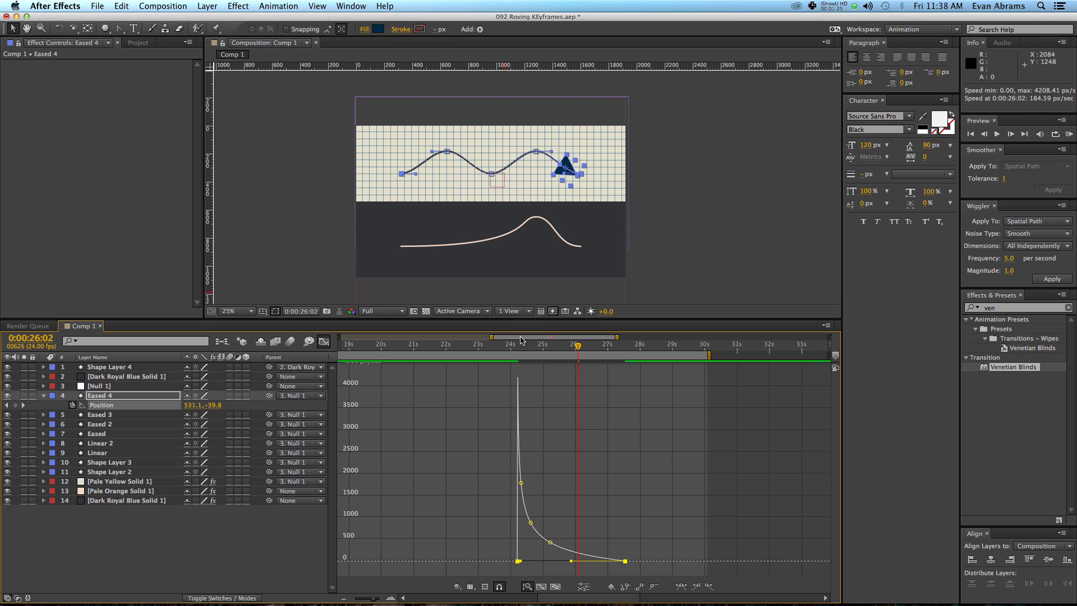
key("KP_0")
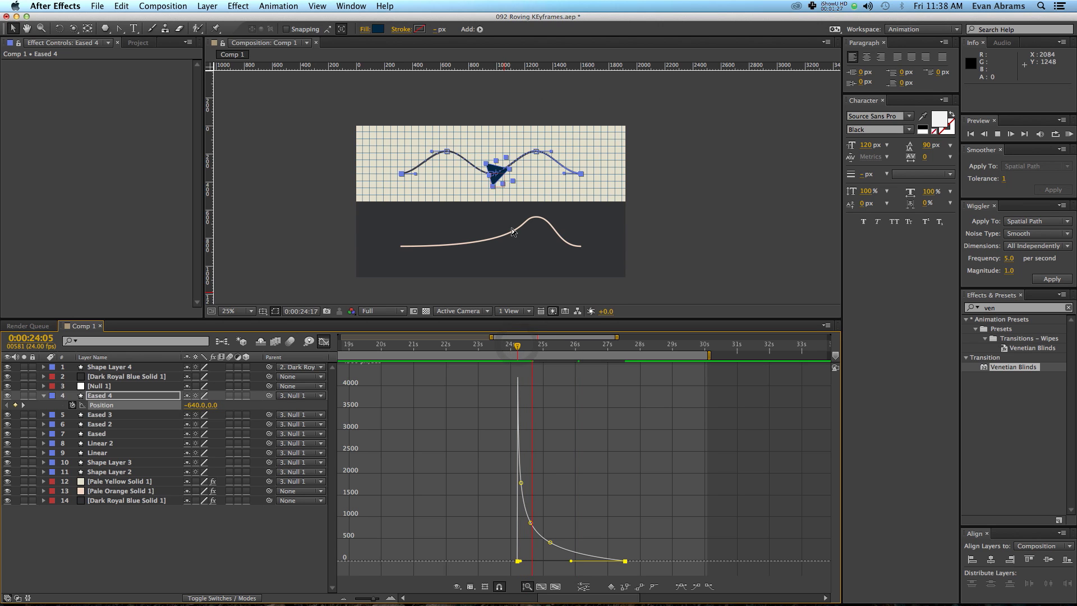
key("space")
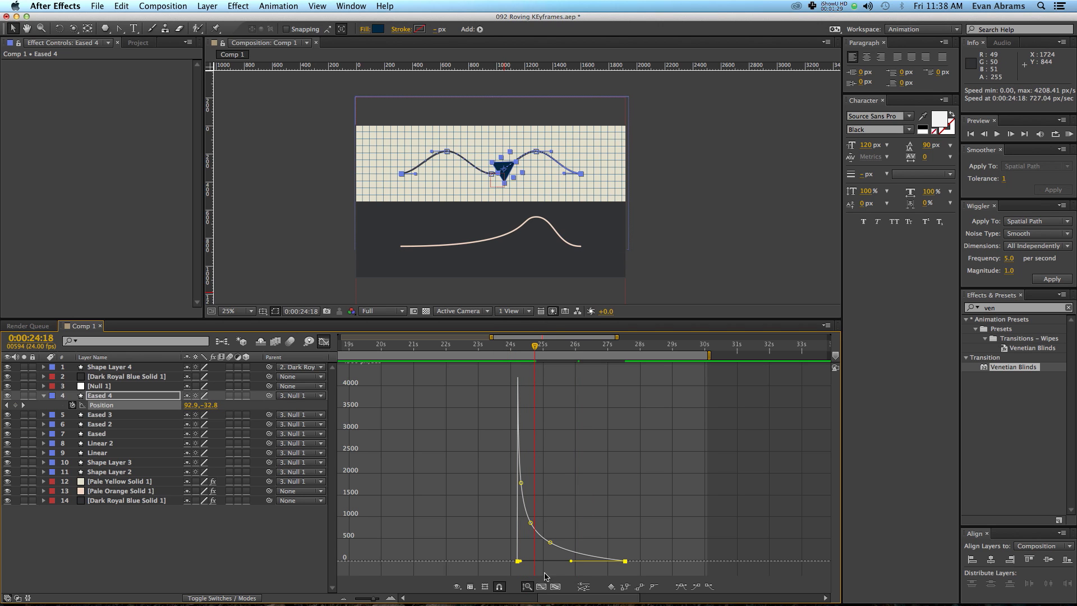
Stretch both keyframes' easing into a symmetric speed peak, preview it, and deselect the layer.
left_click_drag(520, 561, 543, 560)
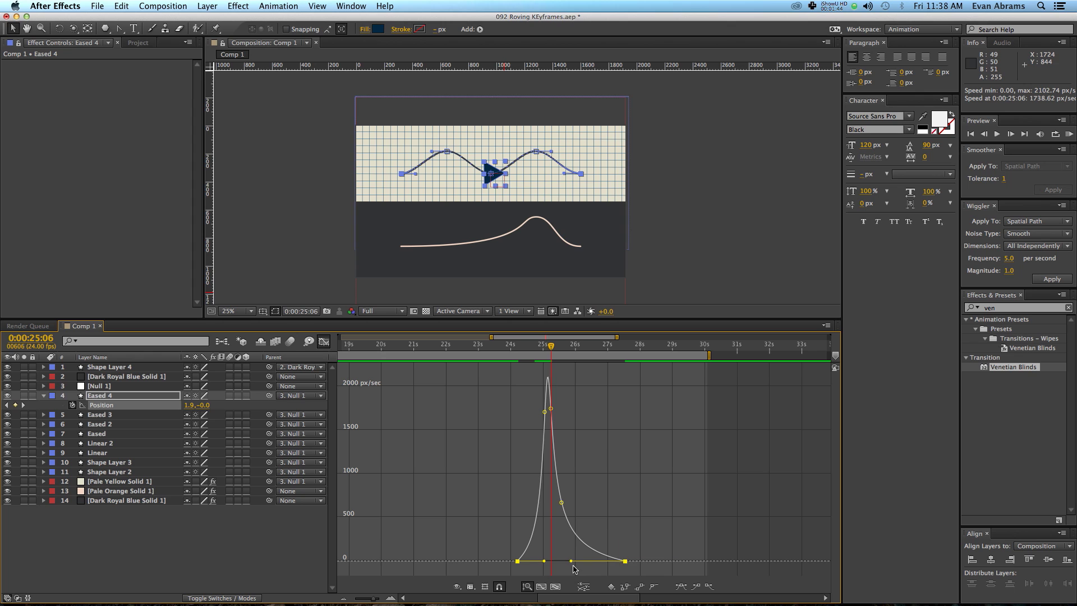
left_click_drag(570, 561, 597, 561)
key("space")
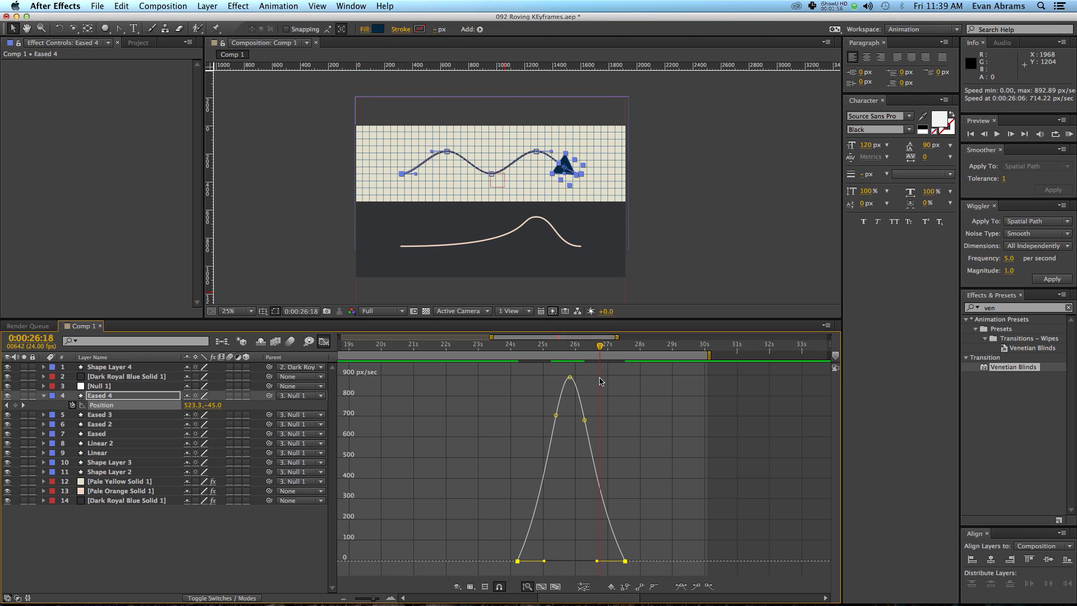
left_click(313, 537)
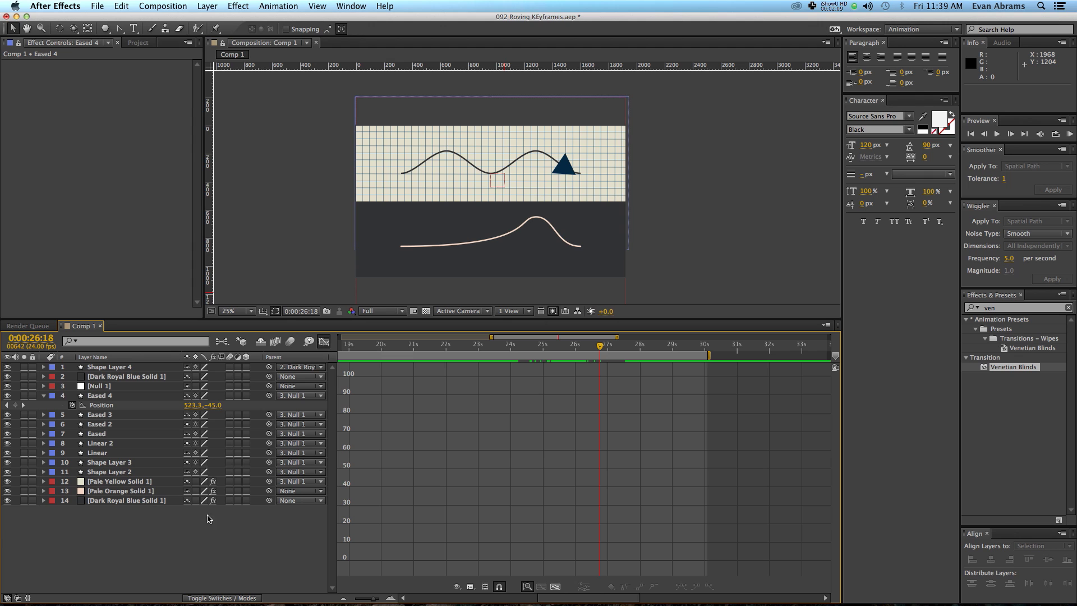
Create a new composition, Comp 2, with its default settings.
left_click(135, 43)
left_click(59, 227)
right_click(61, 224)
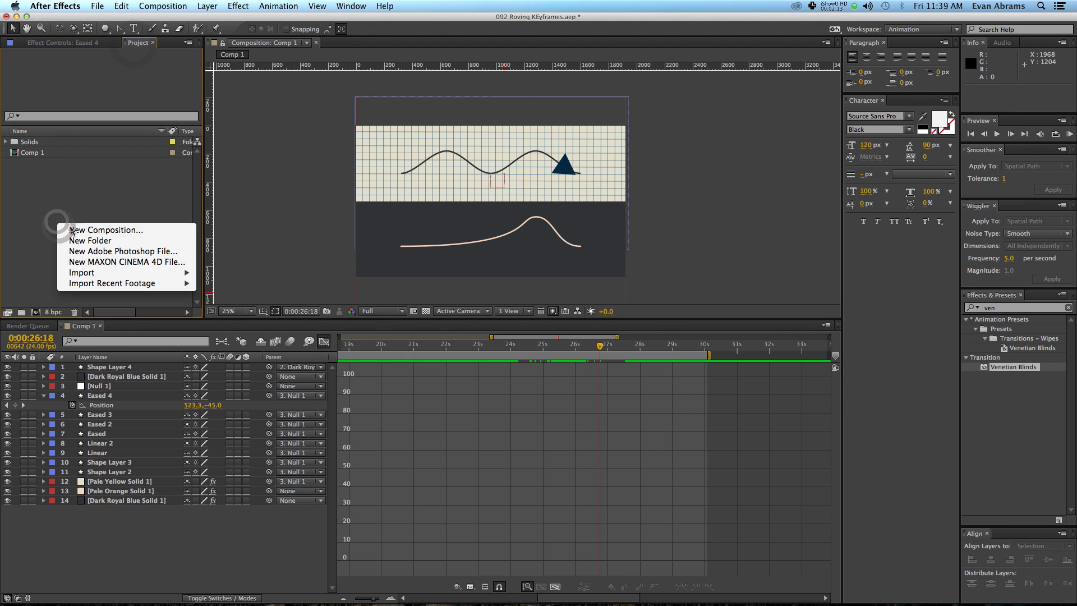
left_click(72, 230)
left_click(820, 515)
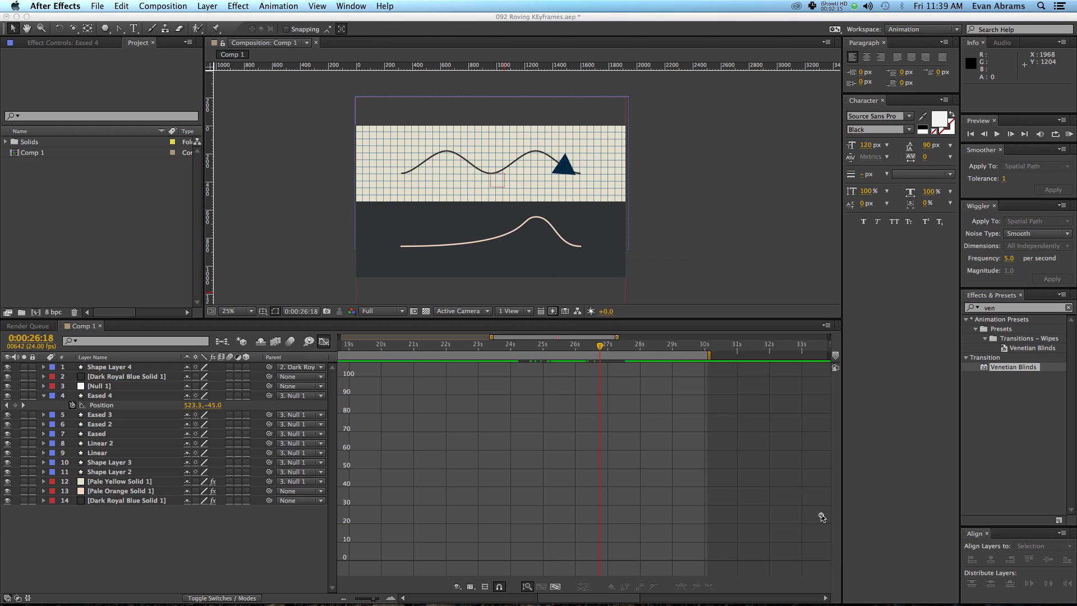
Add Pale Yellow Solid 1 as the background and a new shape layer above it.
left_click(6, 142)
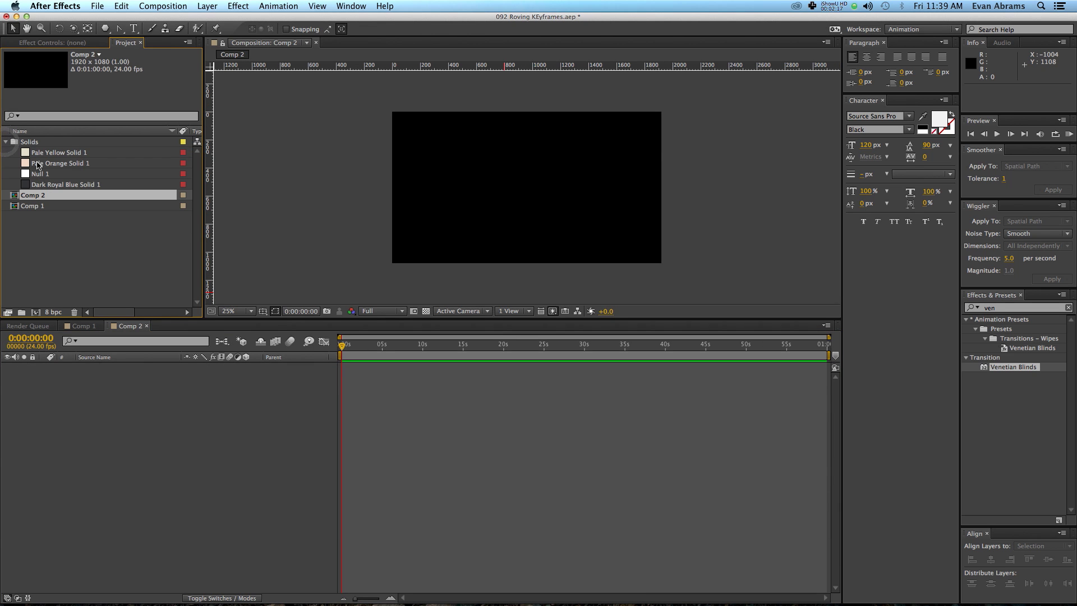
left_click(37, 162)
left_click_drag(38, 154, 98, 382)
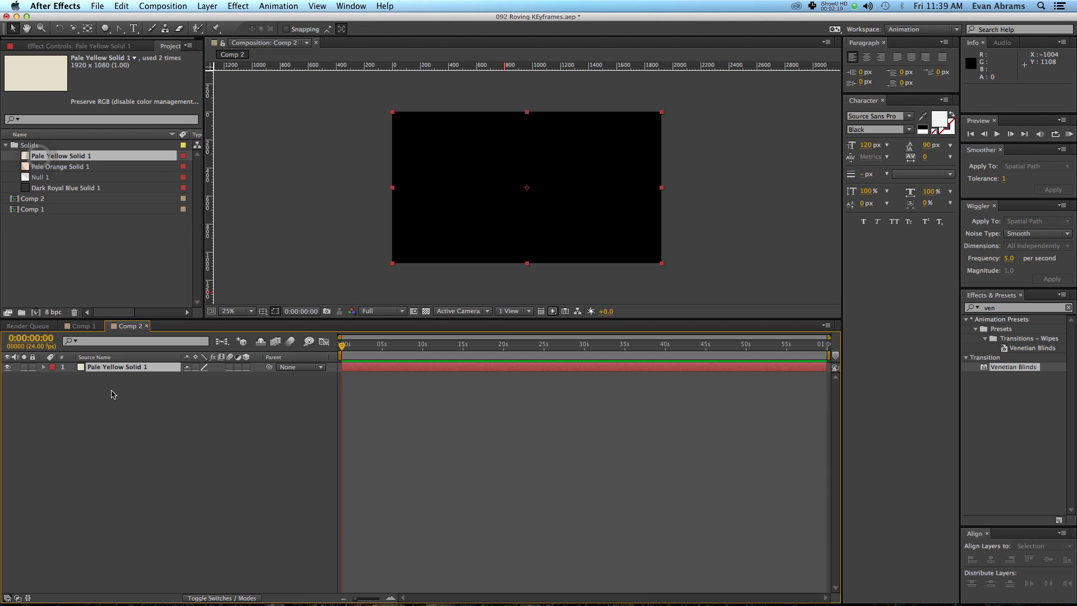
right_click(155, 410)
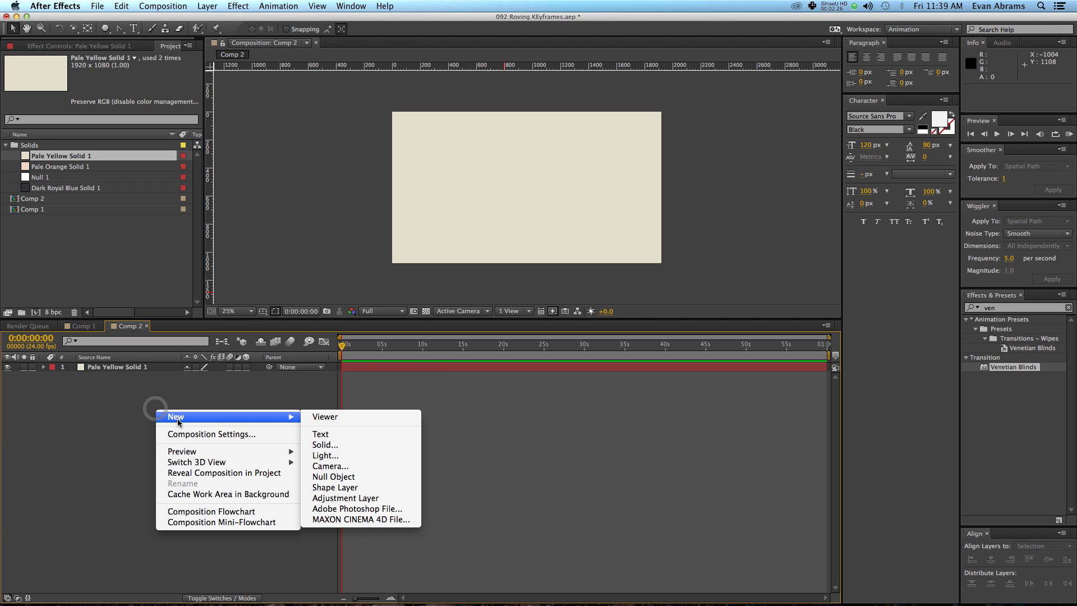
mouse_move(263, 417)
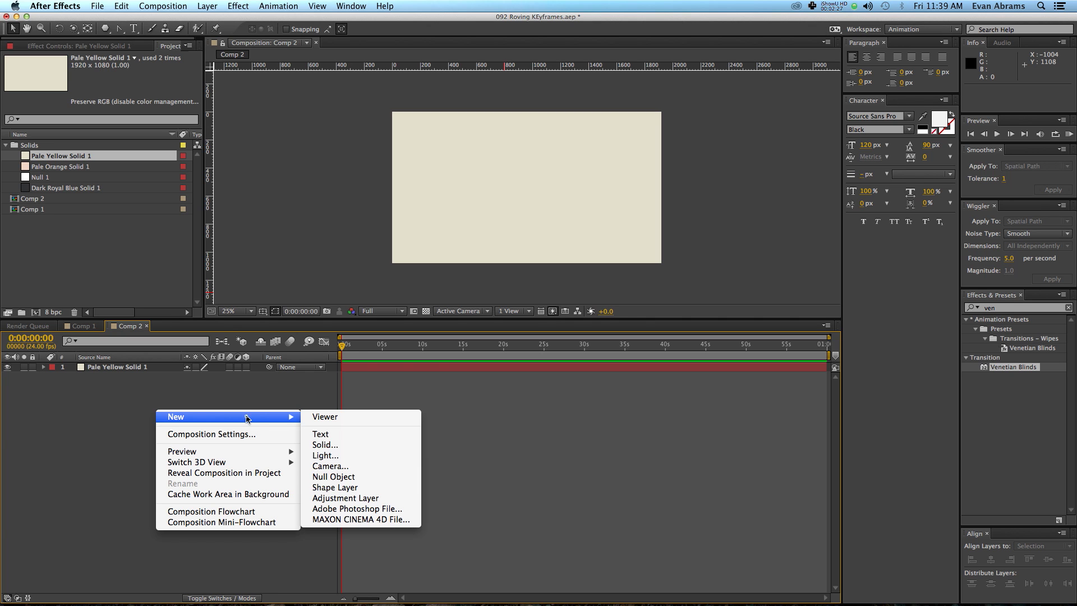
left_click(340, 486)
Add a 200×200 navy ellipse to Shape Layer 1 and show only its Position property.
key("q")
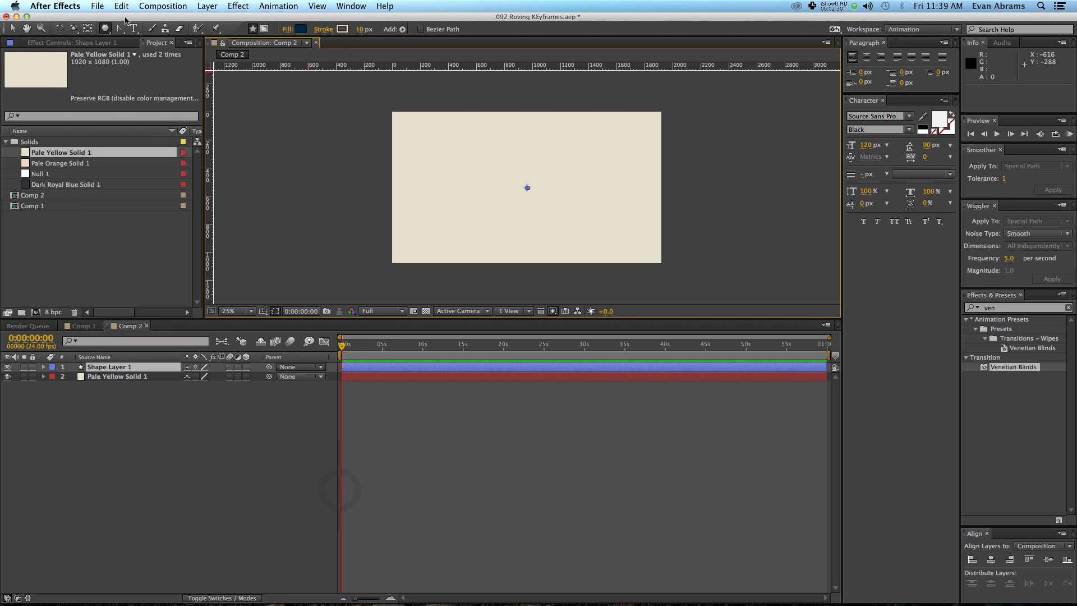
left_click_drag(110, 31, 133, 54)
double_click(106, 31)
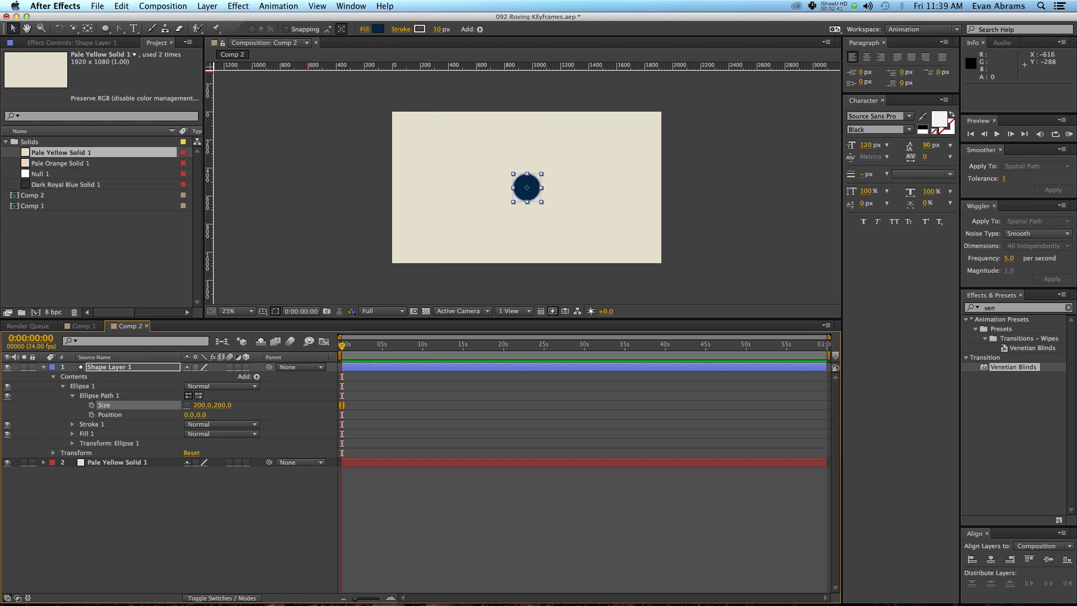
left_click(234, 504)
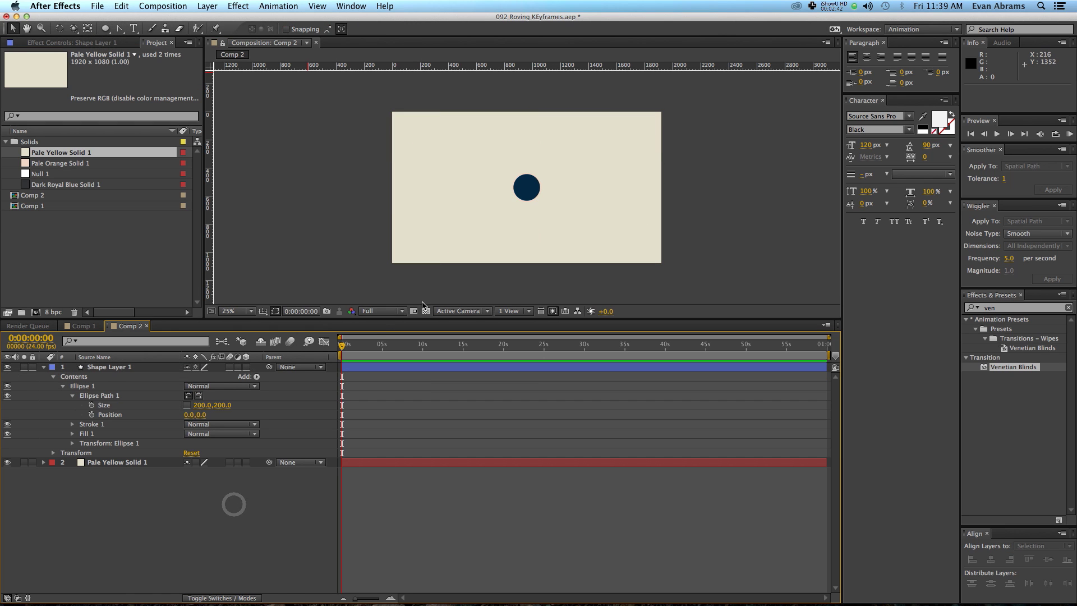
left_click(367, 367)
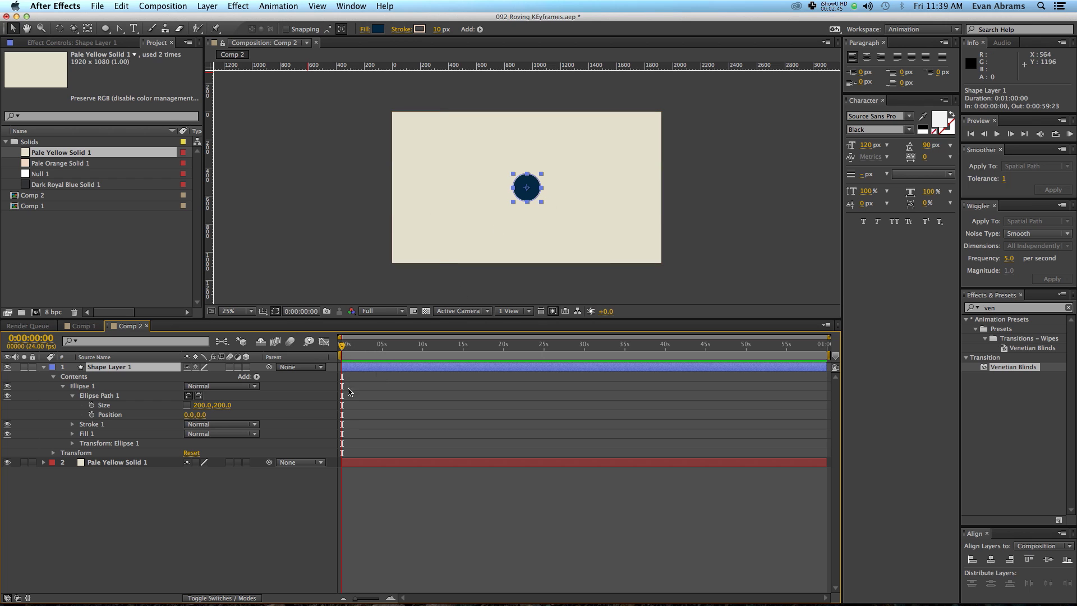
left_click(224, 513)
left_click(97, 367)
key("p")
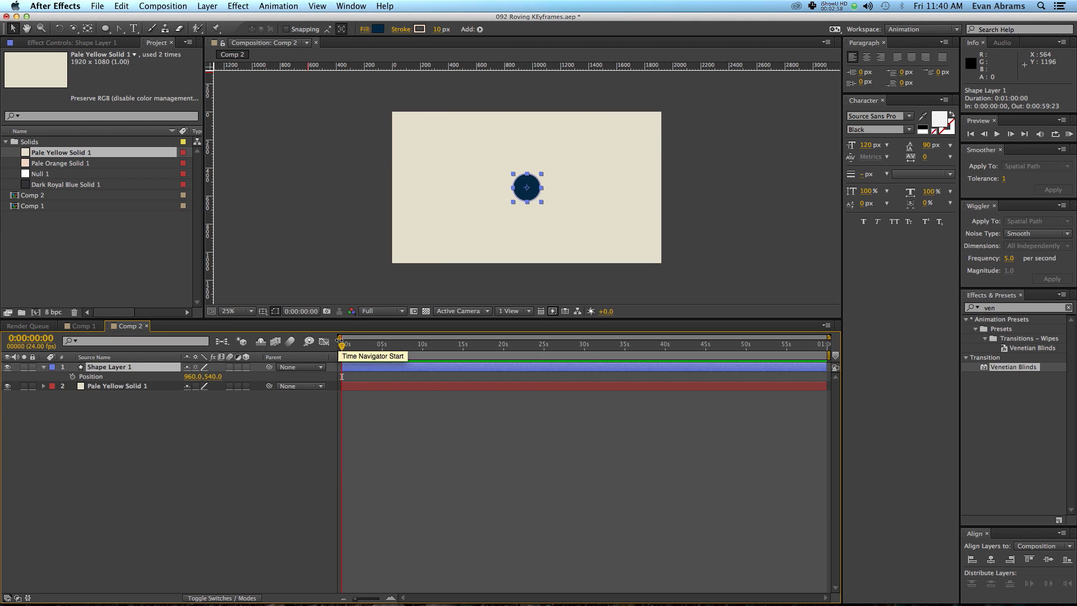
Set the circle's first Position keyframe at the start of the timeline.
key("space")
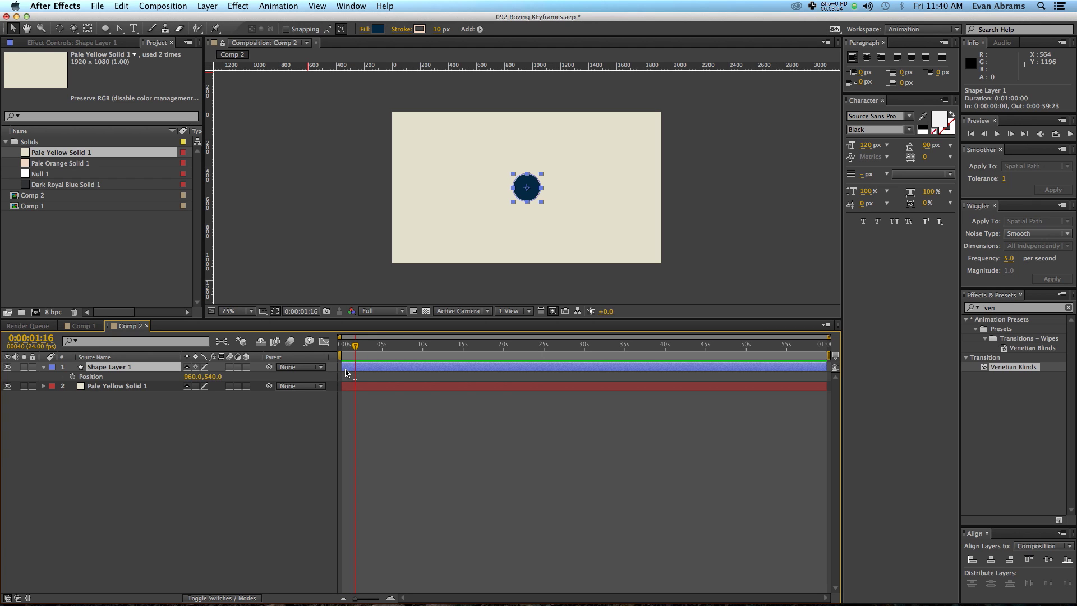
left_click(72, 377)
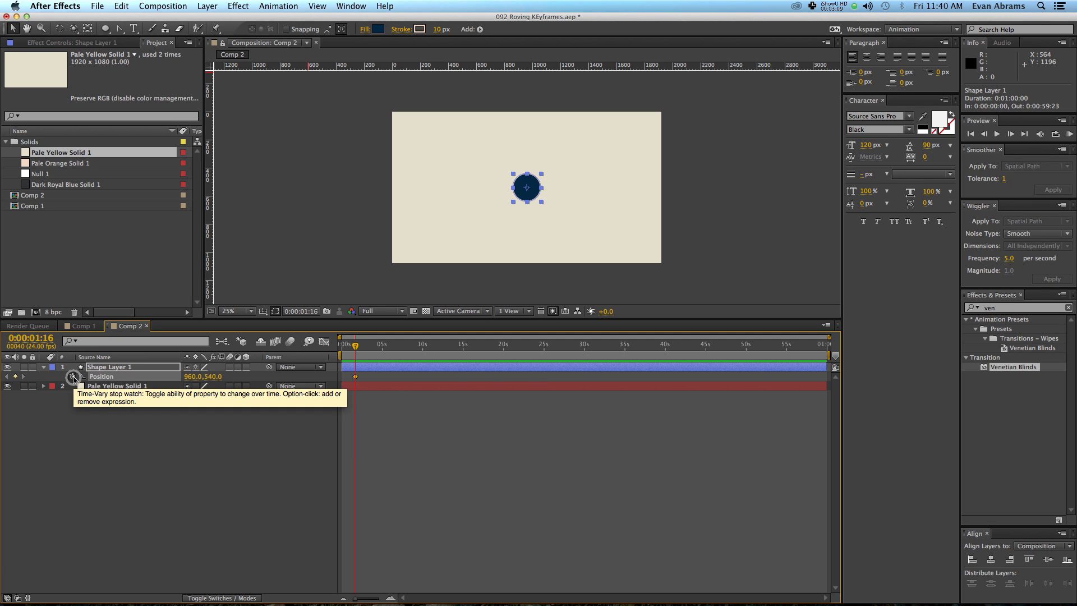
left_click(361, 375)
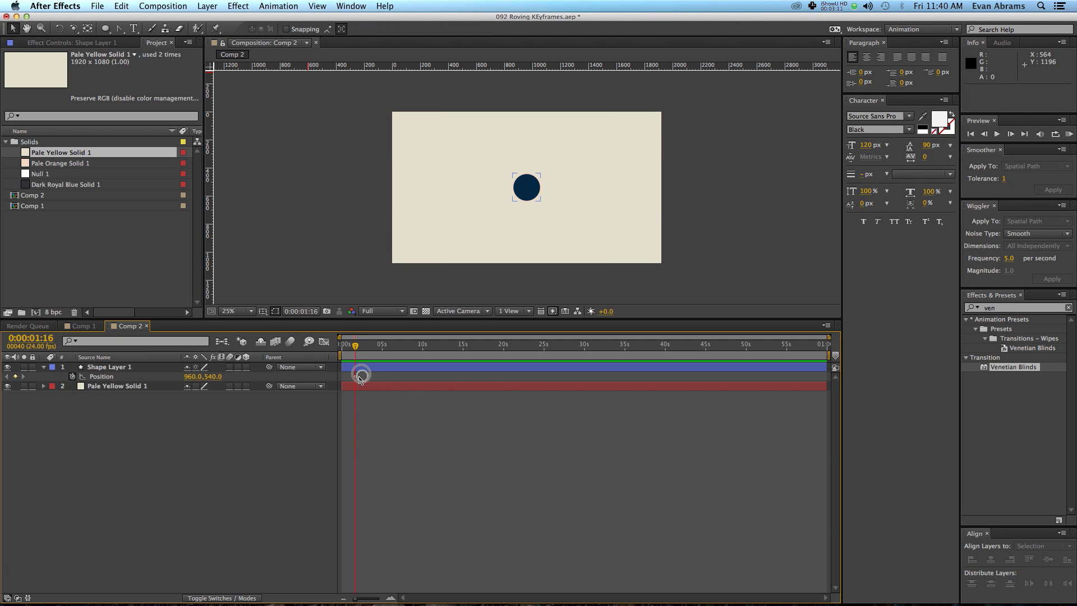
left_click_drag(349, 343, 370, 344)
left_click(355, 376)
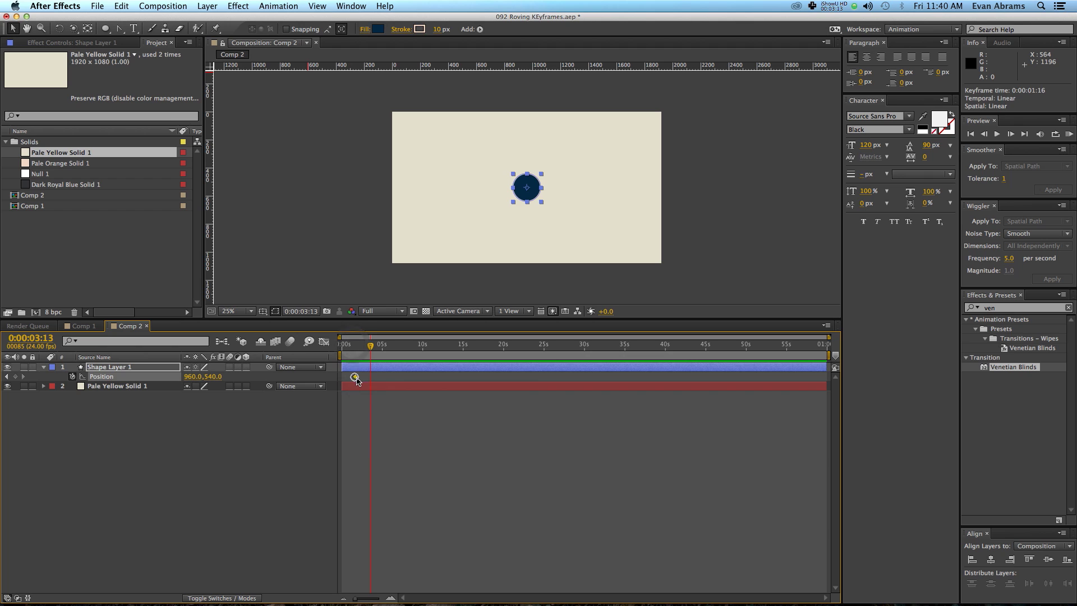
left_click(368, 386)
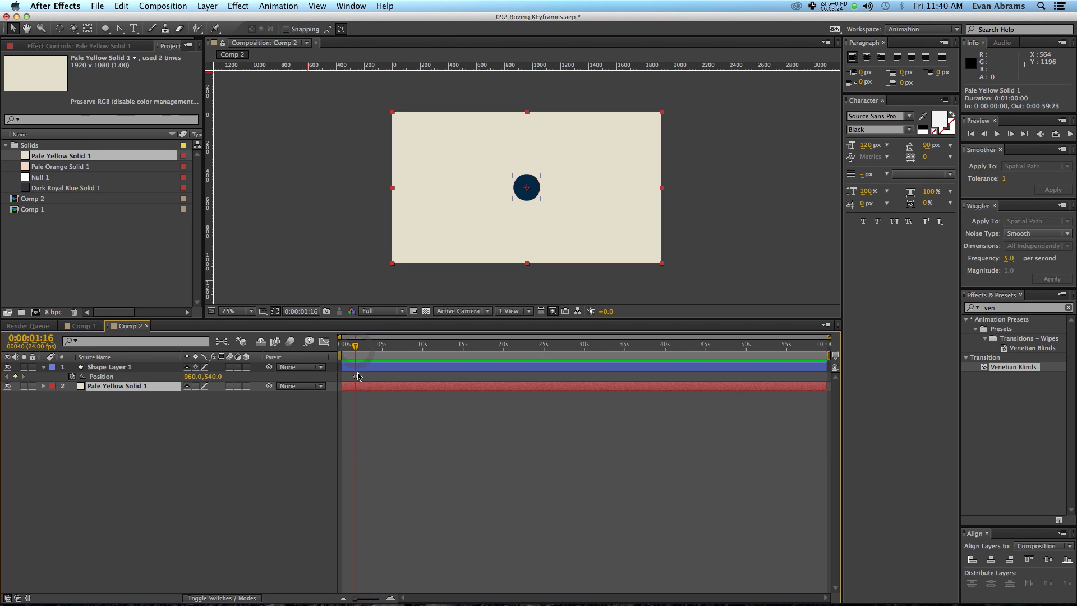
left_click(357, 370)
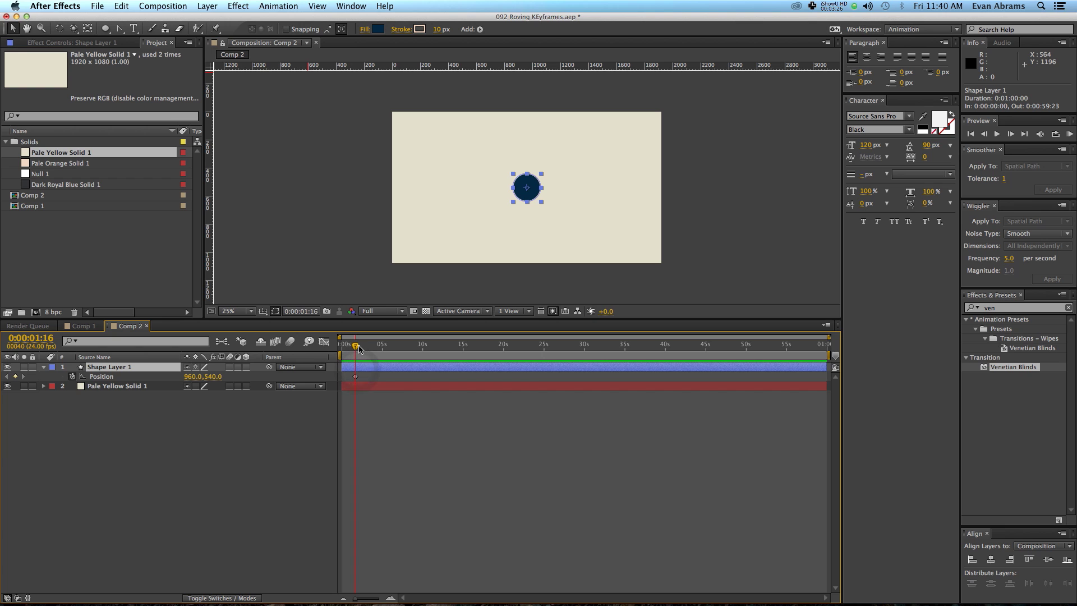
Add Position keyframes at 3:01, 5:05, 6:17 and 7:12 by moving the circle in a loop.
left_click_drag(371, 348, 366, 346)
left_click_drag(542, 189, 617, 152)
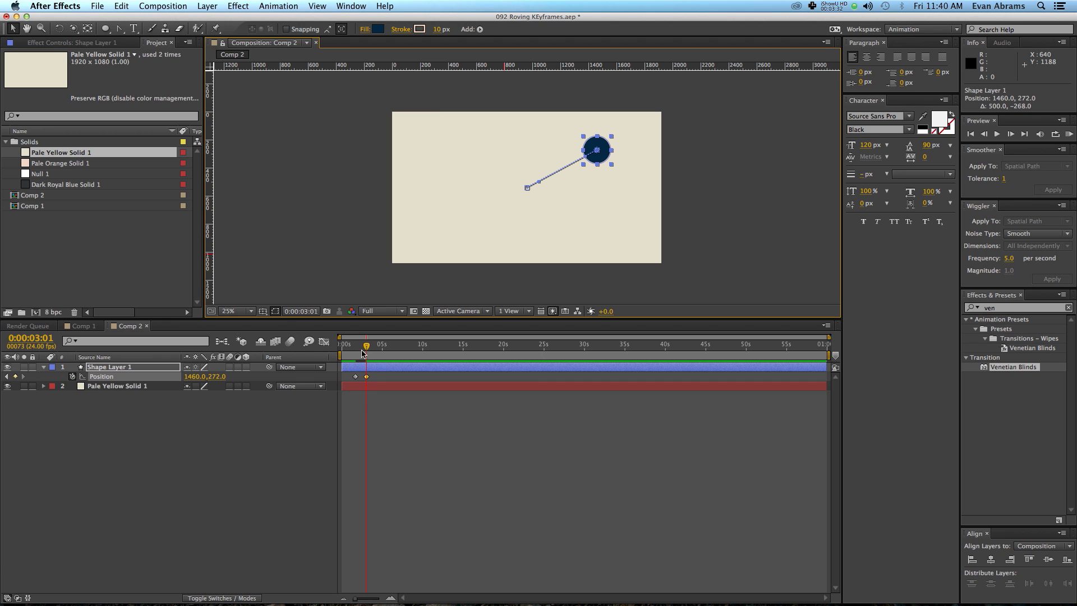
left_click_drag(367, 349, 383, 345)
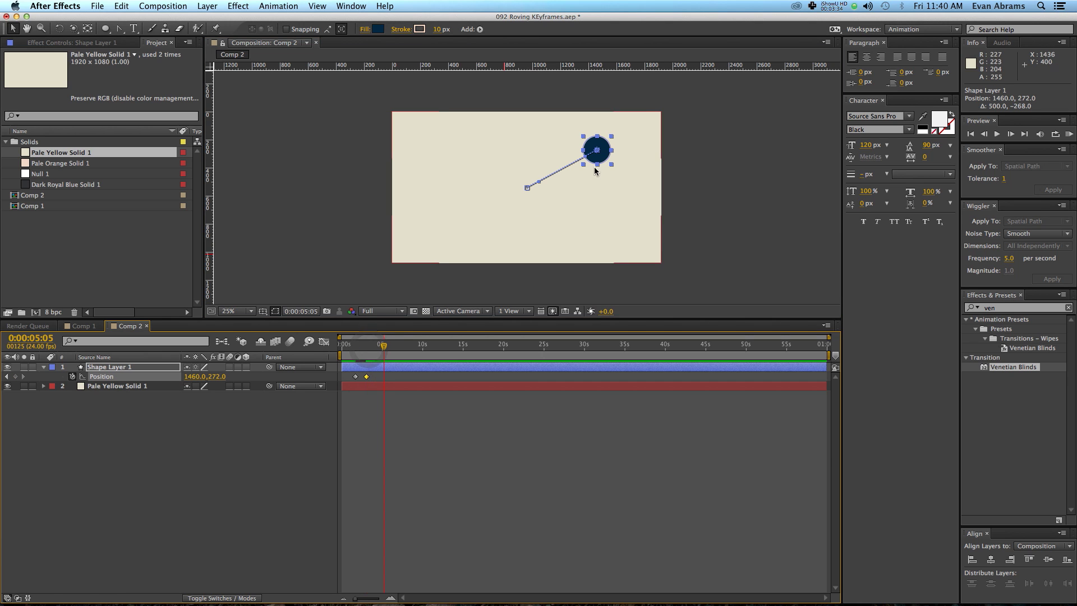
left_click_drag(603, 150, 456, 141)
left_click_drag(384, 345, 397, 345)
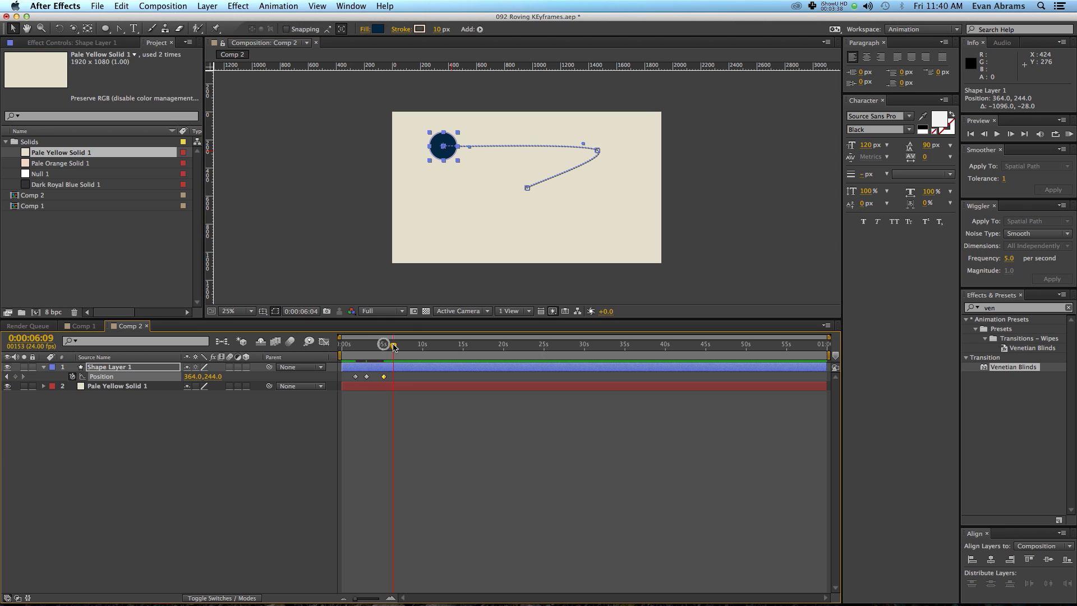
left_click_drag(443, 147, 501, 233)
left_click_drag(395, 349, 402, 346)
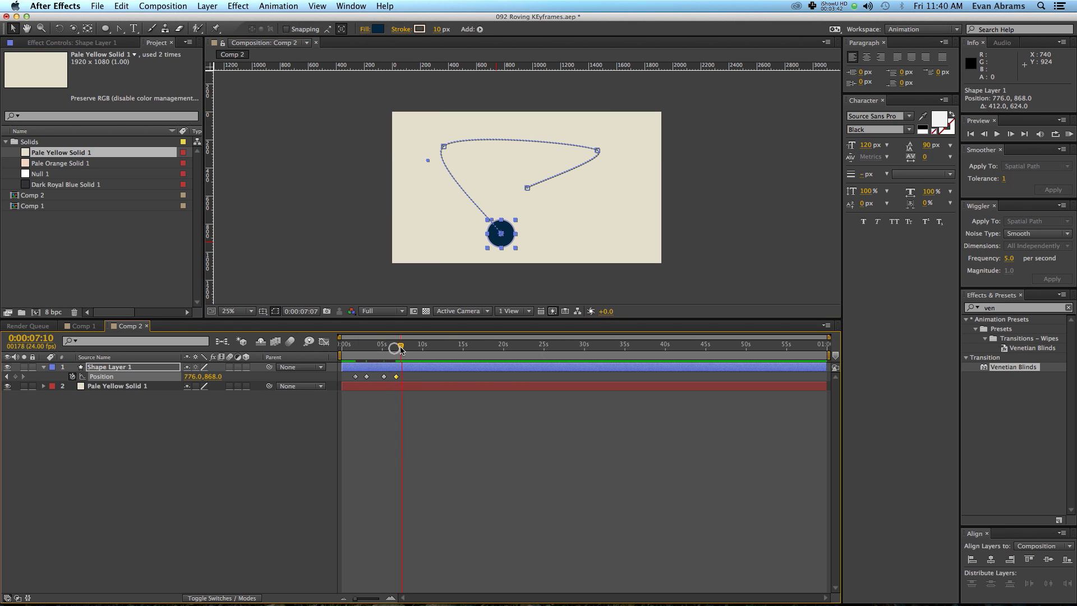
left_click_drag(493, 242, 524, 166)
Scrub back and preview the circle's looping motion.
left_click_drag(379, 345, 355, 354)
key("space")
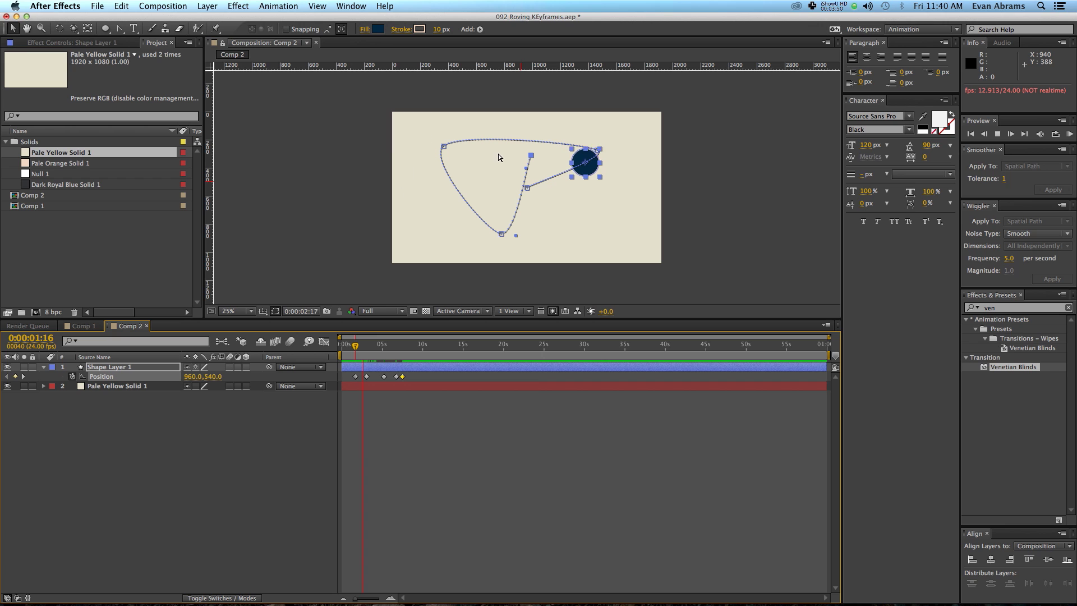
key("space")
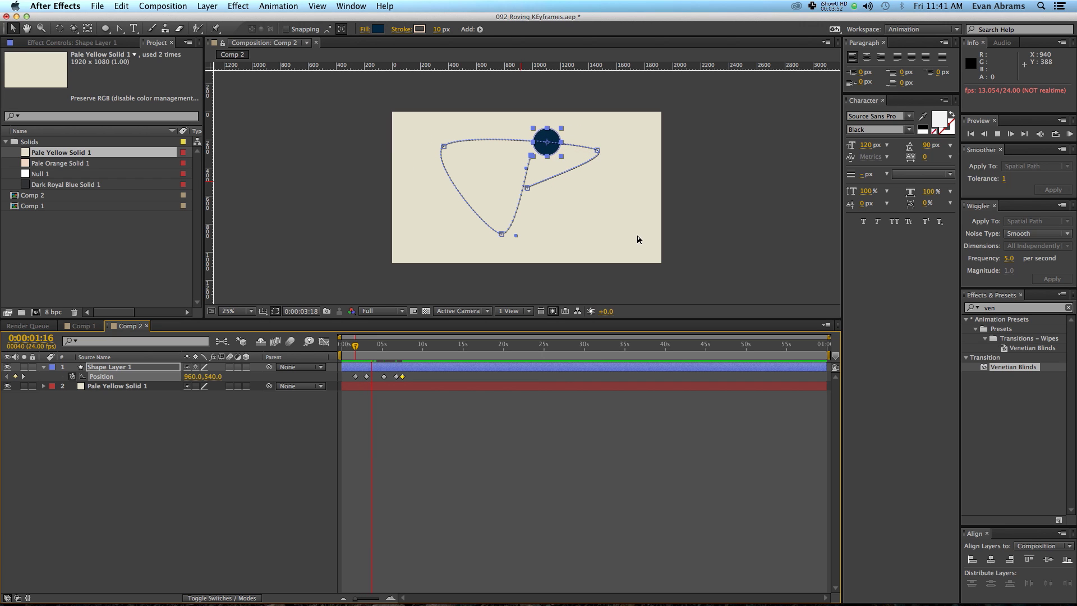
Round the motion path with Bezier handles around the right, middle and lower keyframes.
left_click(598, 150)
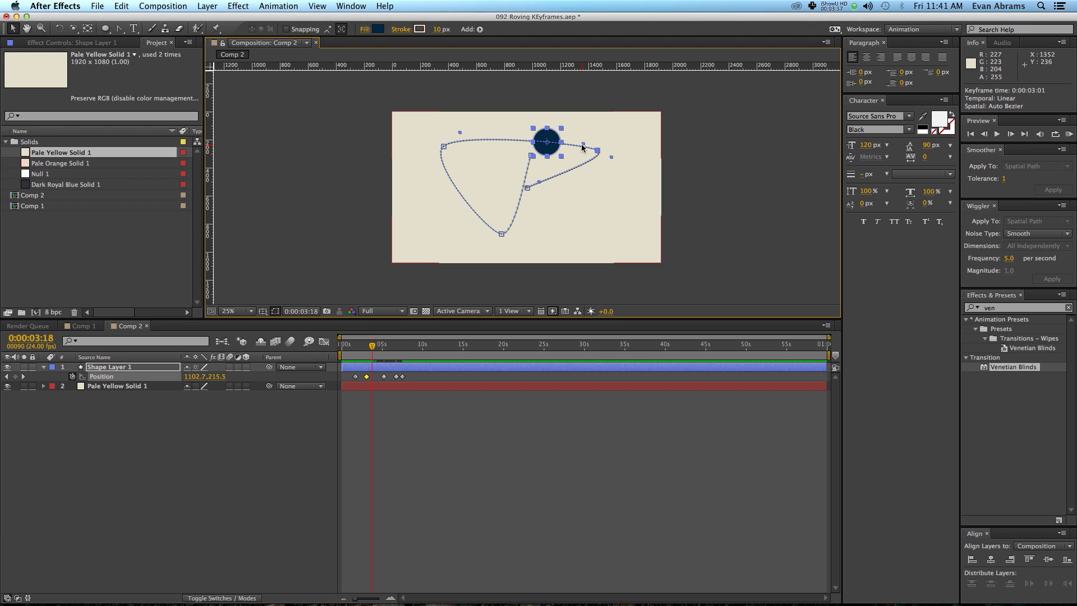
left_click_drag(583, 146, 567, 115)
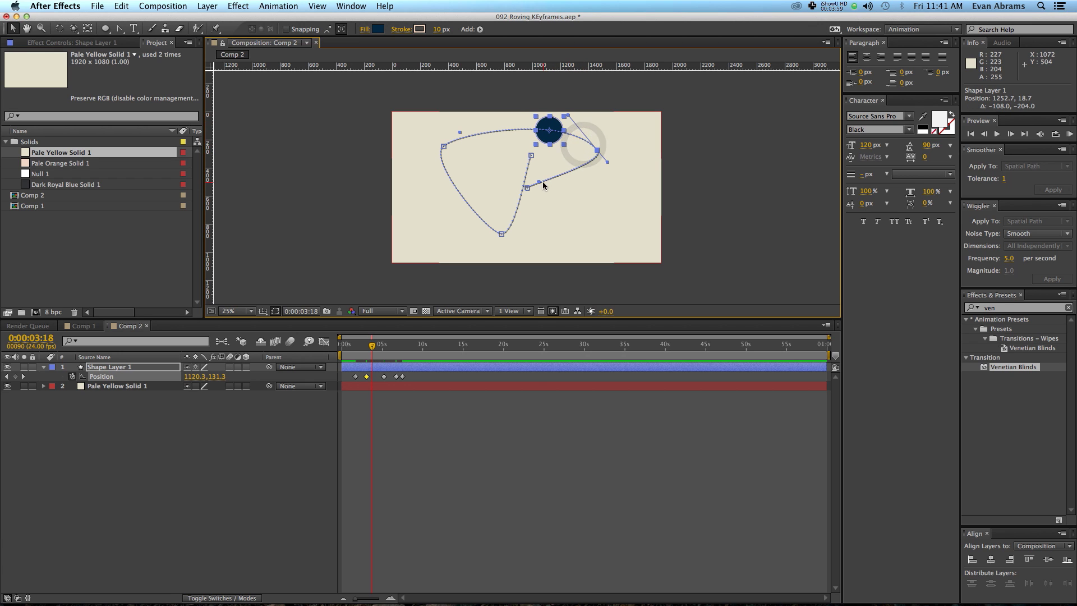
left_click_drag(538, 182, 547, 195)
left_click_drag(530, 155, 542, 177)
left_click_drag(515, 236, 571, 222)
left_click(499, 233)
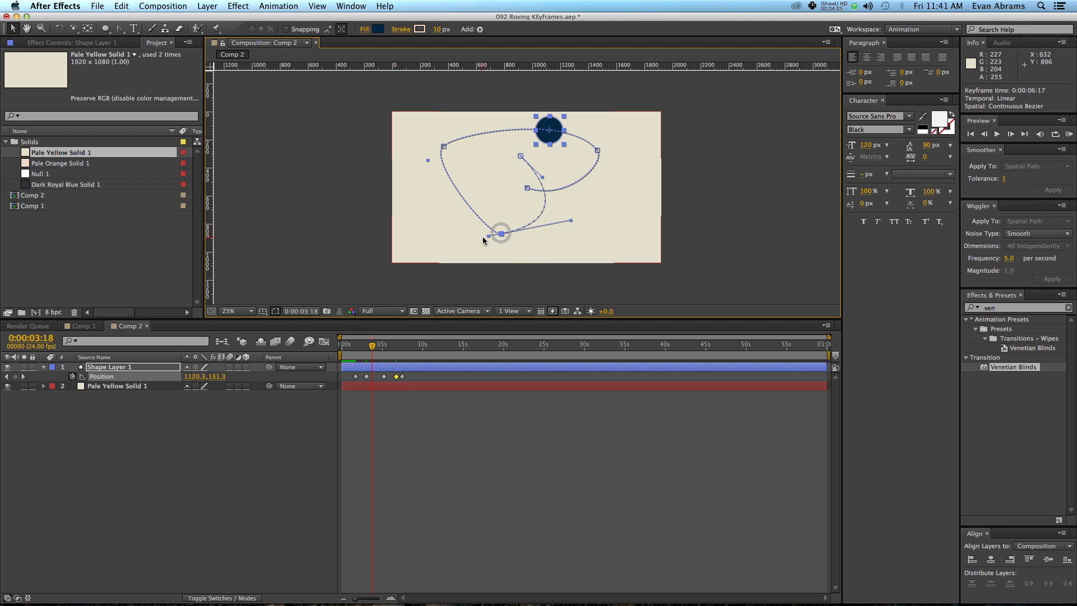
left_click_drag(488, 236, 436, 243)
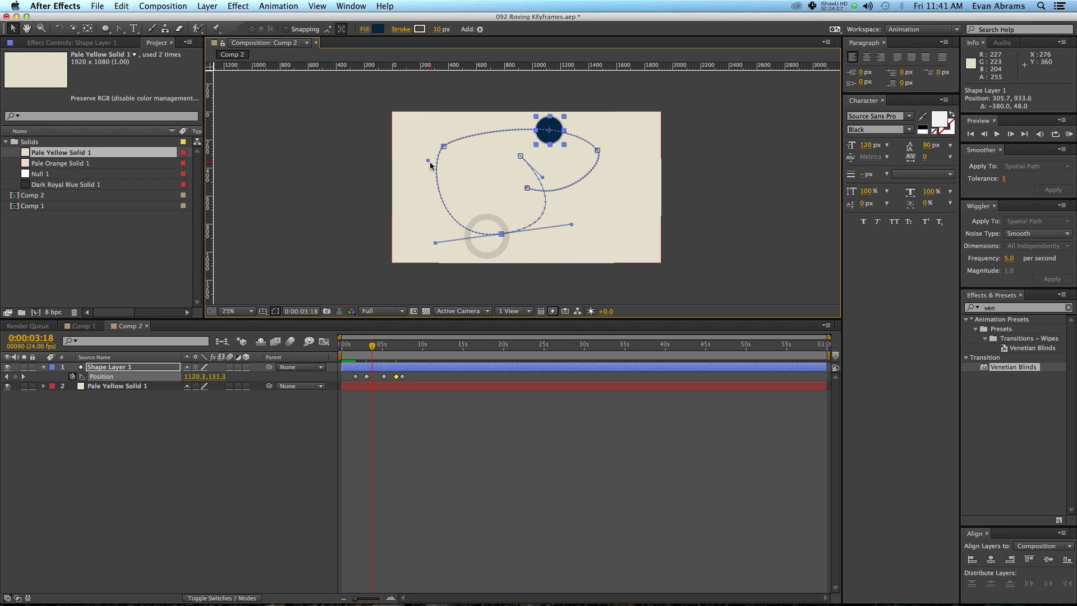
Refine the upper-left arc and keyframe positions, then show all five keyframes' speed graph.
left_click_drag(425, 162, 415, 159)
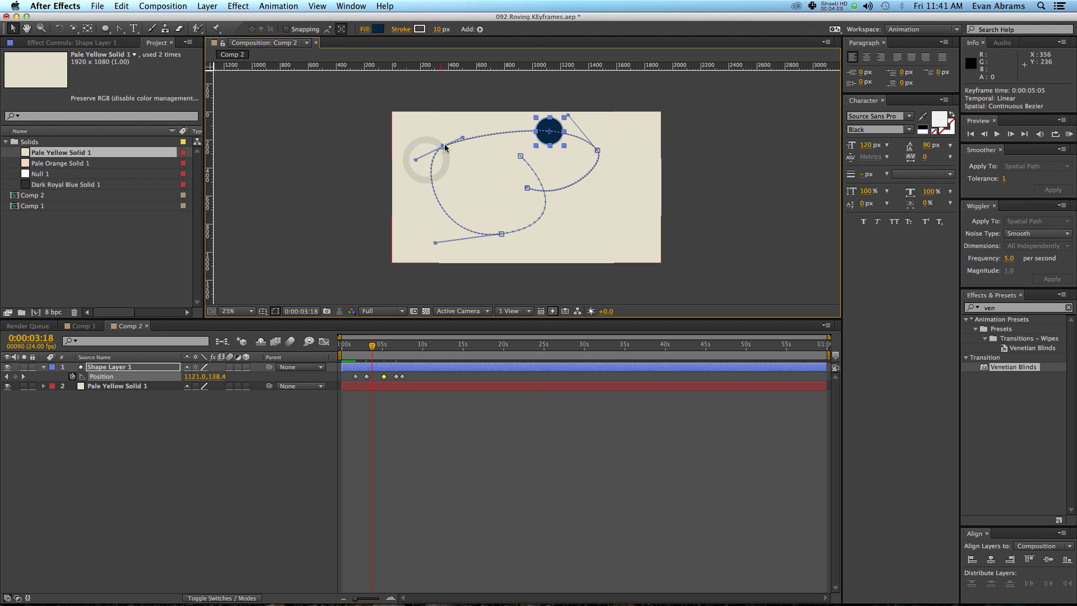
left_click_drag(462, 135, 463, 113)
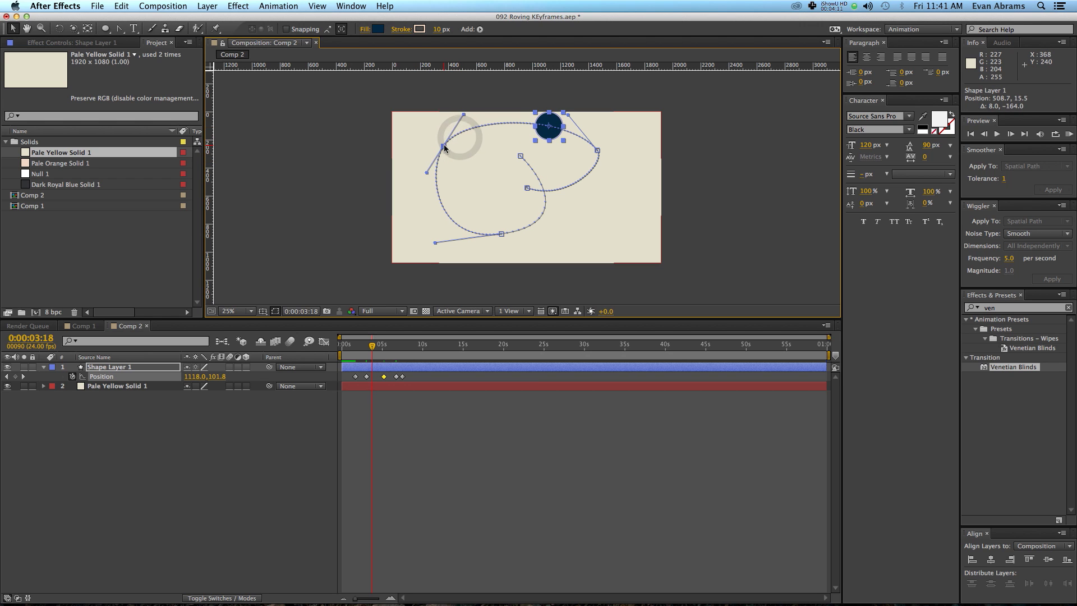
left_click_drag(443, 145, 486, 113)
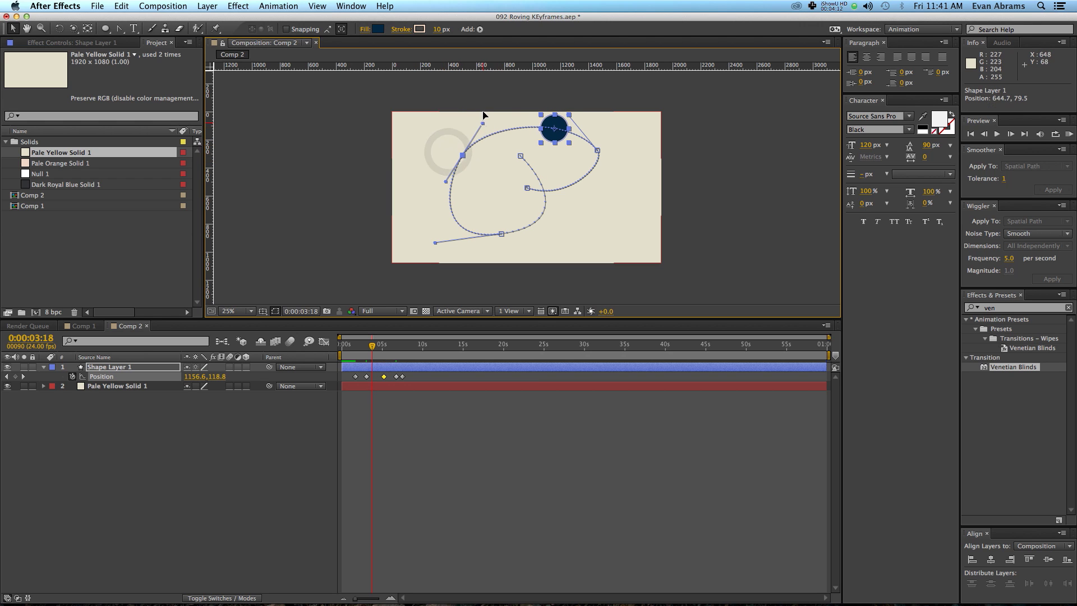
left_click_drag(501, 236, 507, 238)
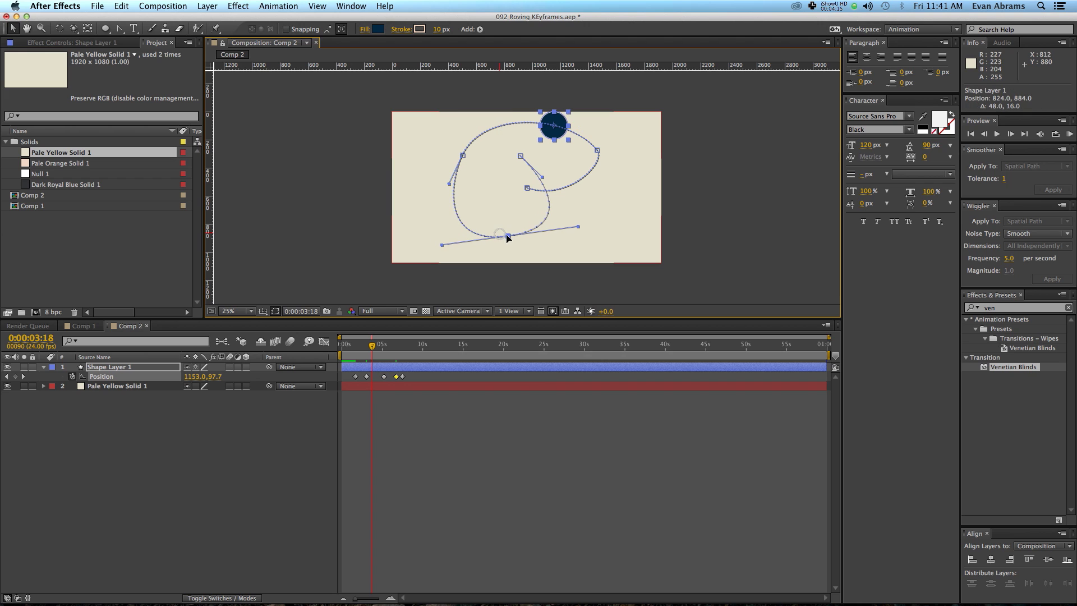
left_click_drag(597, 150, 594, 176)
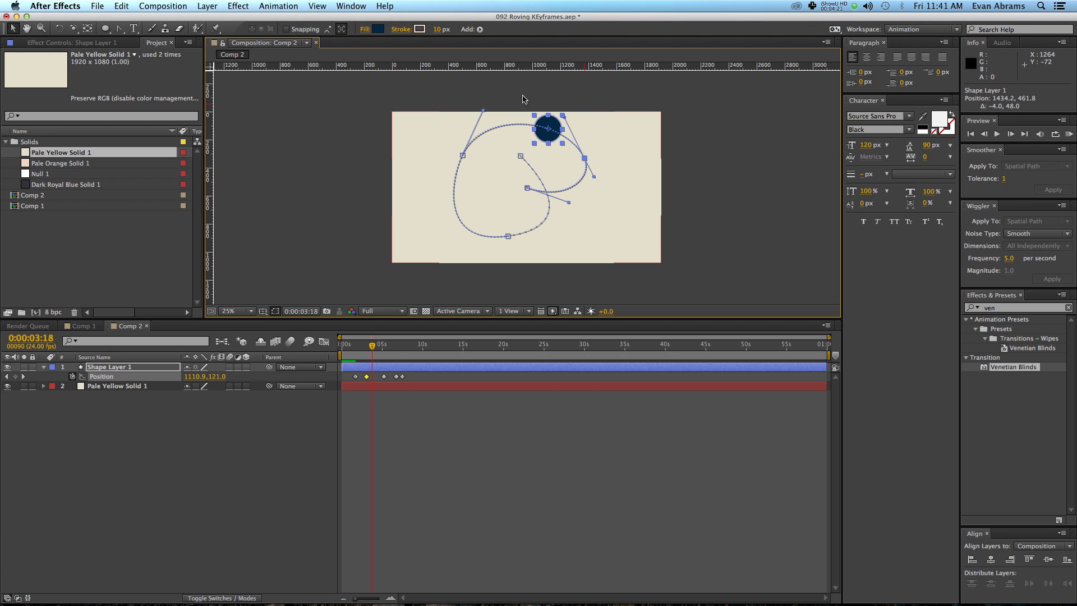
left_click_drag(410, 377, 342, 370)
left_click(324, 342)
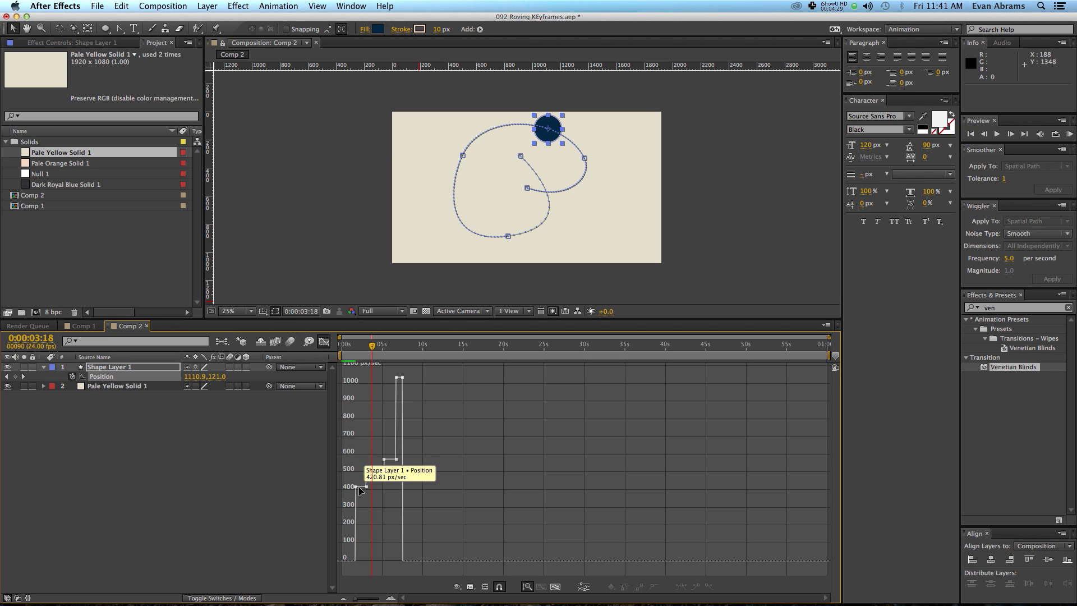
left_click(471, 586)
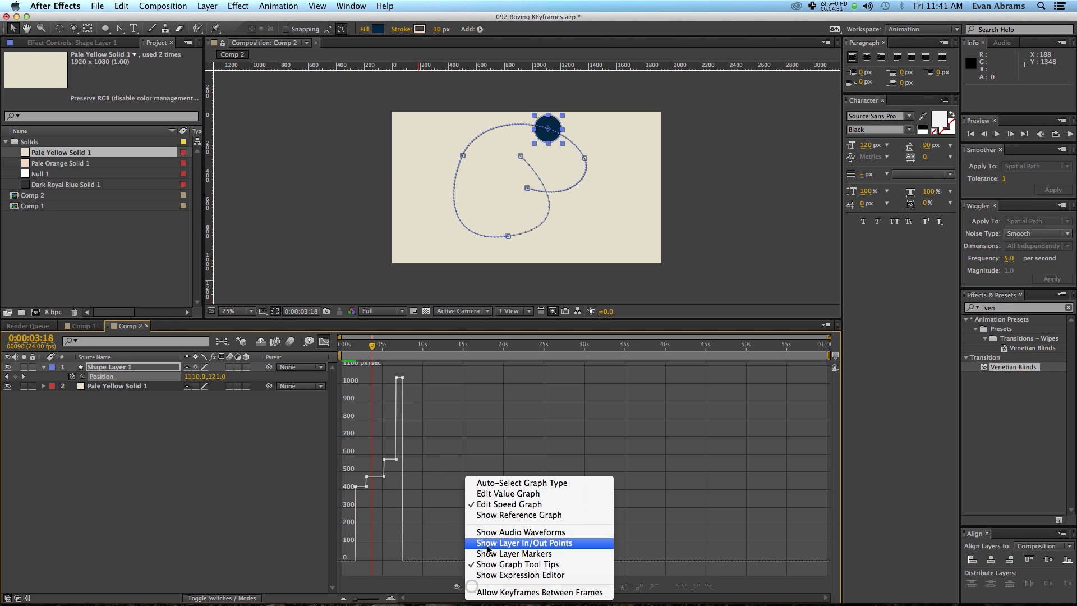
left_click(495, 495)
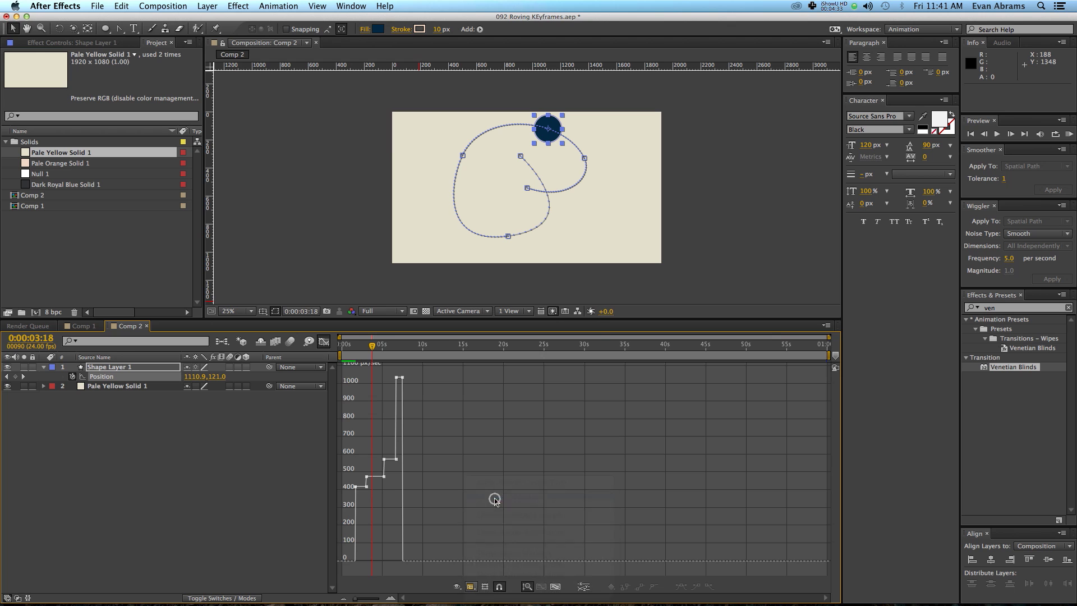
left_click(471, 587)
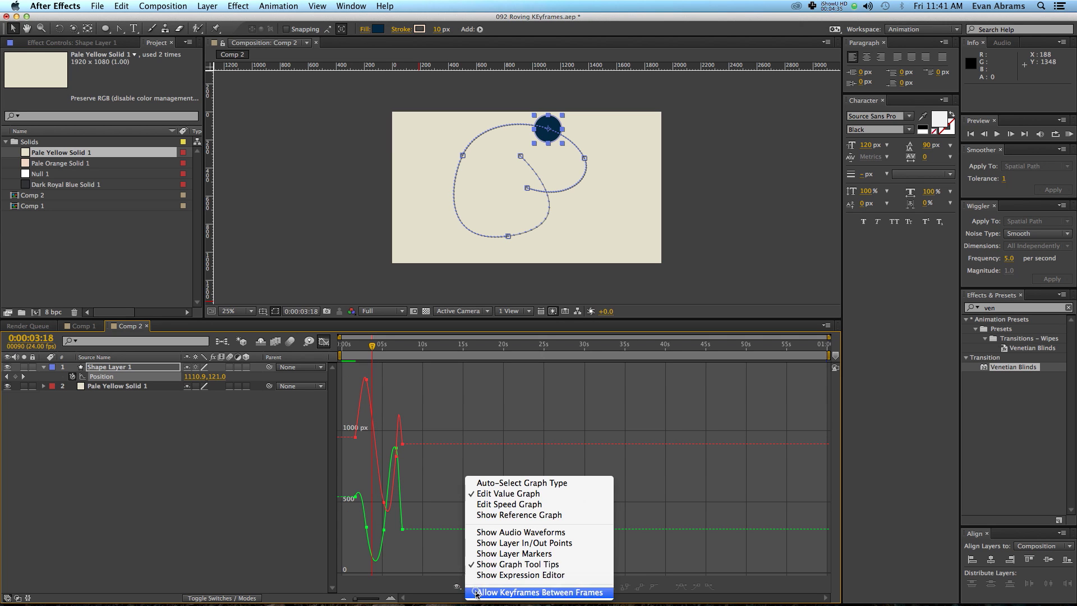
left_click(509, 504)
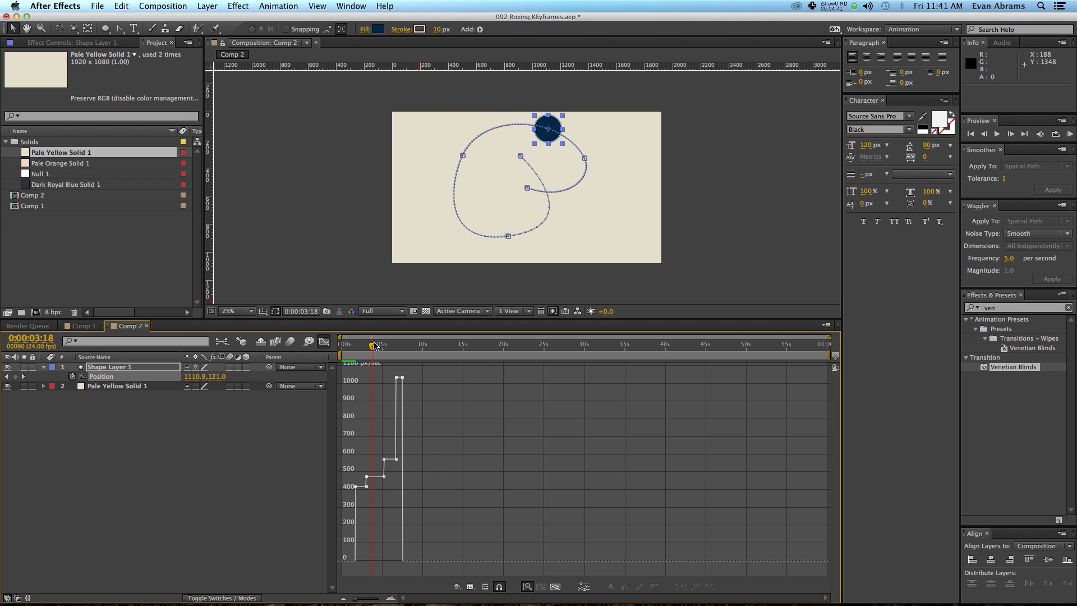
Scrub through the circle's motion and select all five keyframes in the speed graph.
left_click_drag(371, 346, 380, 346)
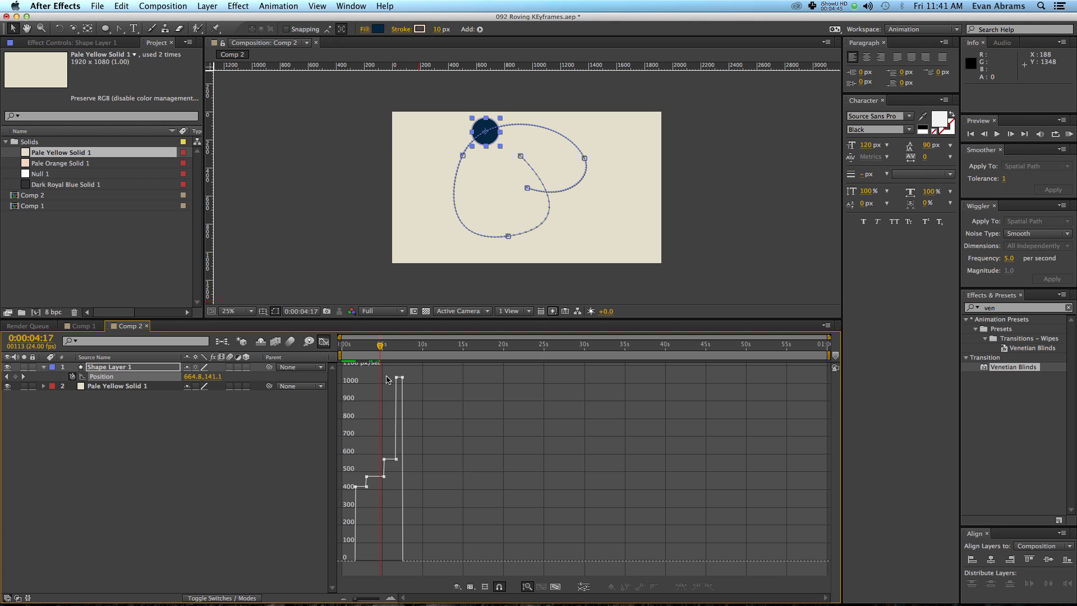
left_click_drag(379, 346, 400, 346)
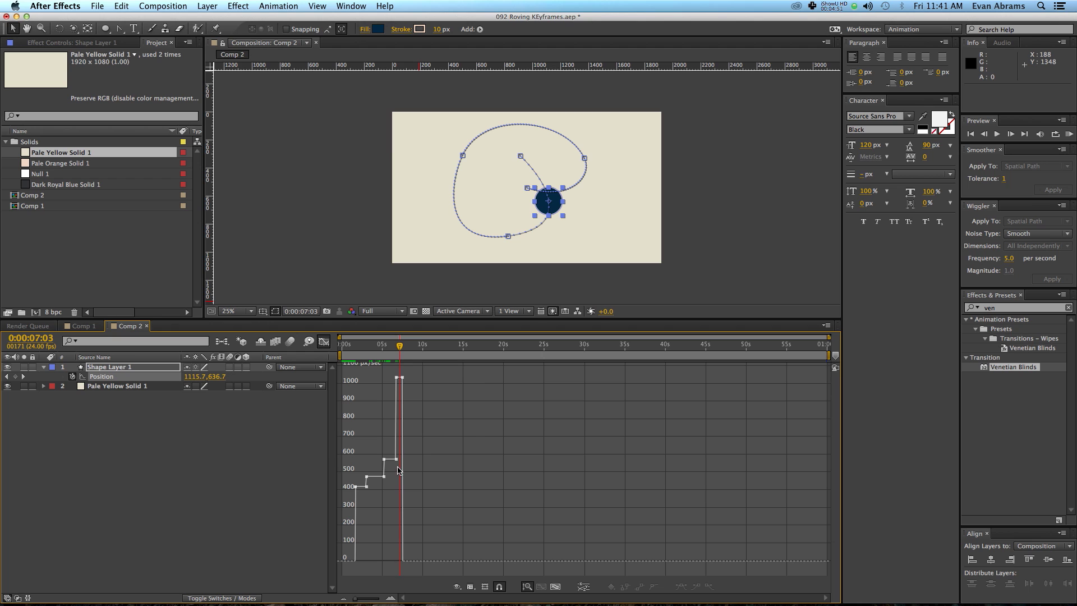
mouse_move(398, 457)
double_click(385, 469)
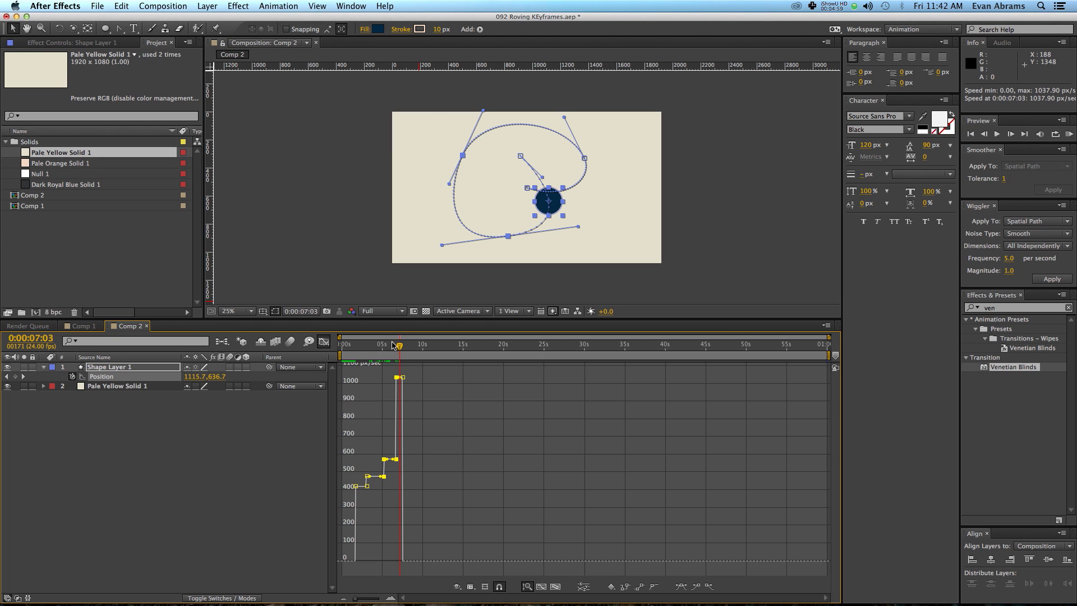
left_click_drag(392, 344, 395, 347)
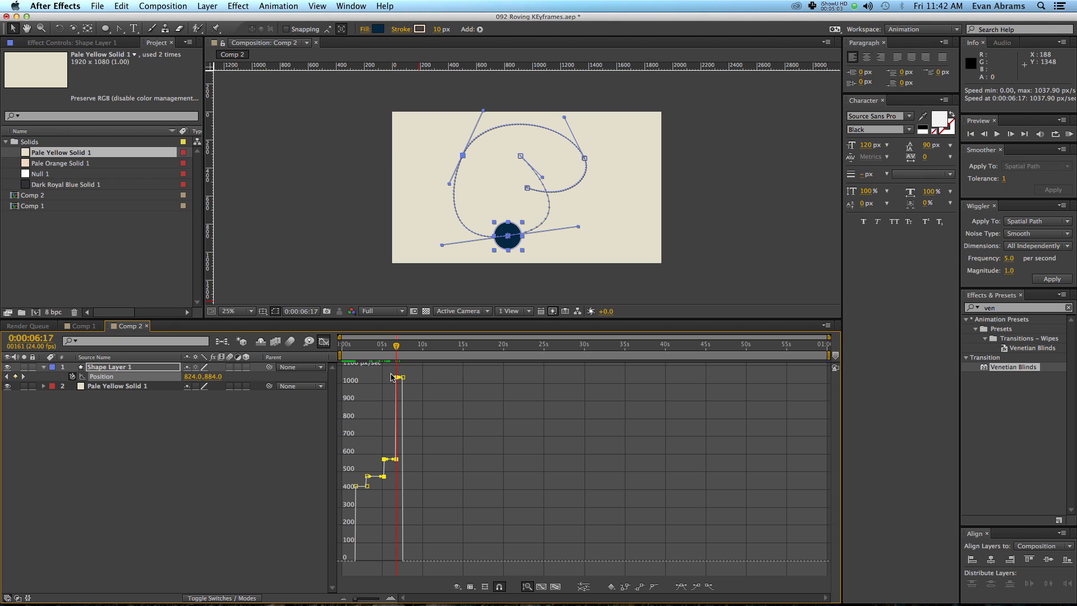
left_click_drag(395, 346, 353, 370)
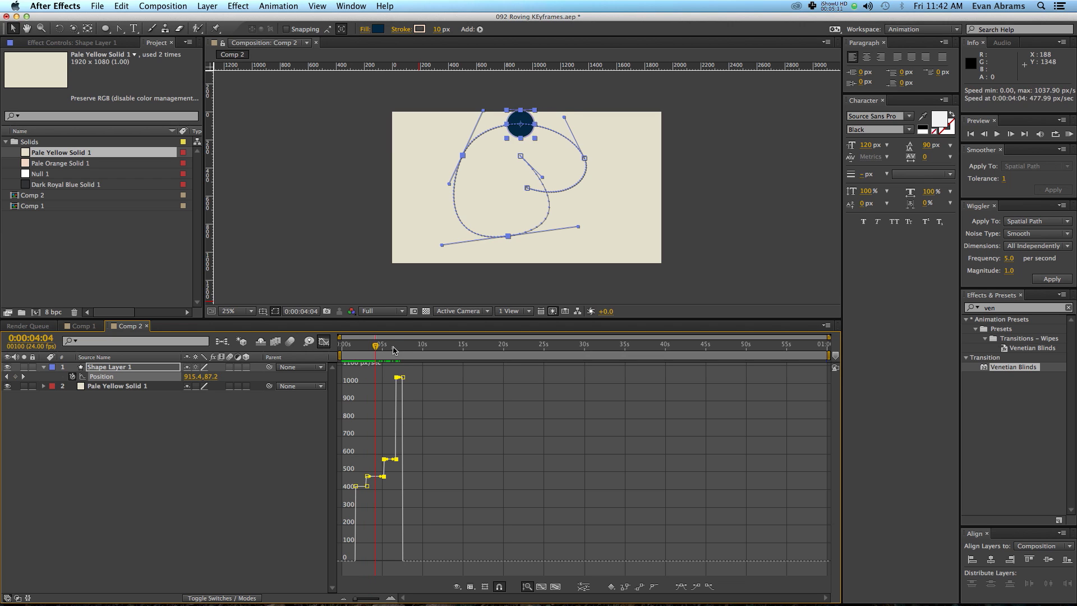
left_click_drag(383, 346, 336, 501)
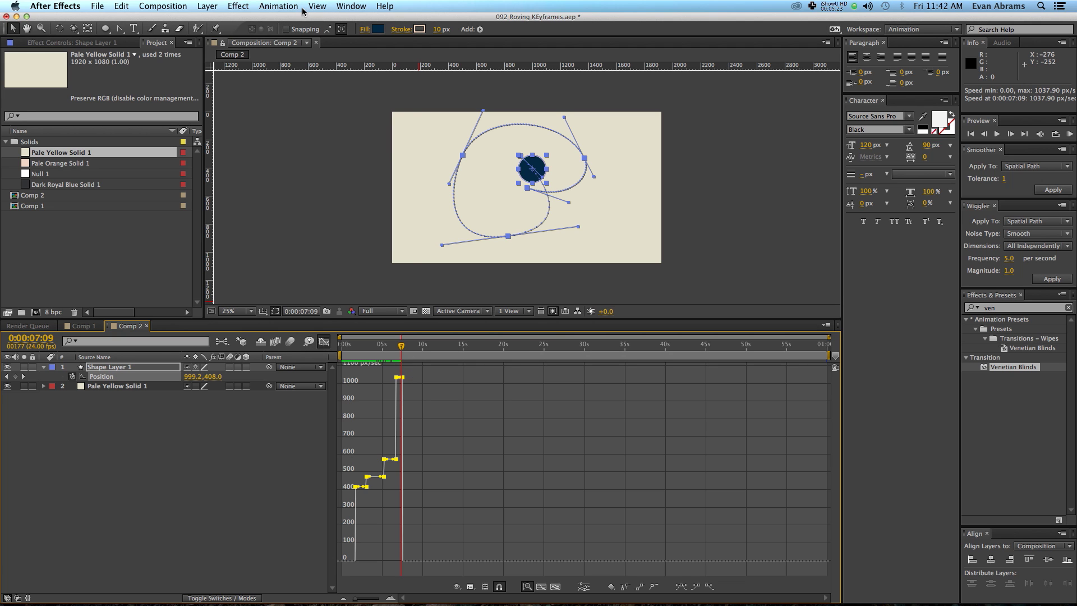
Apply Easy Ease to the circle's Position keyframes, scrub back, and preview the motion.
left_click(283, 8)
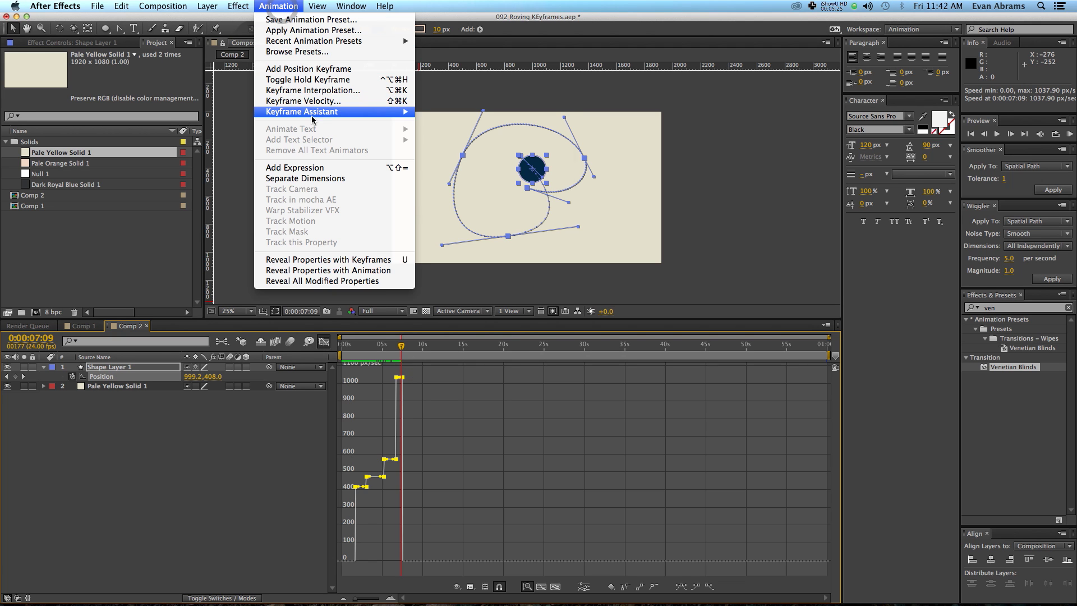
mouse_move(313, 112)
left_click(464, 132)
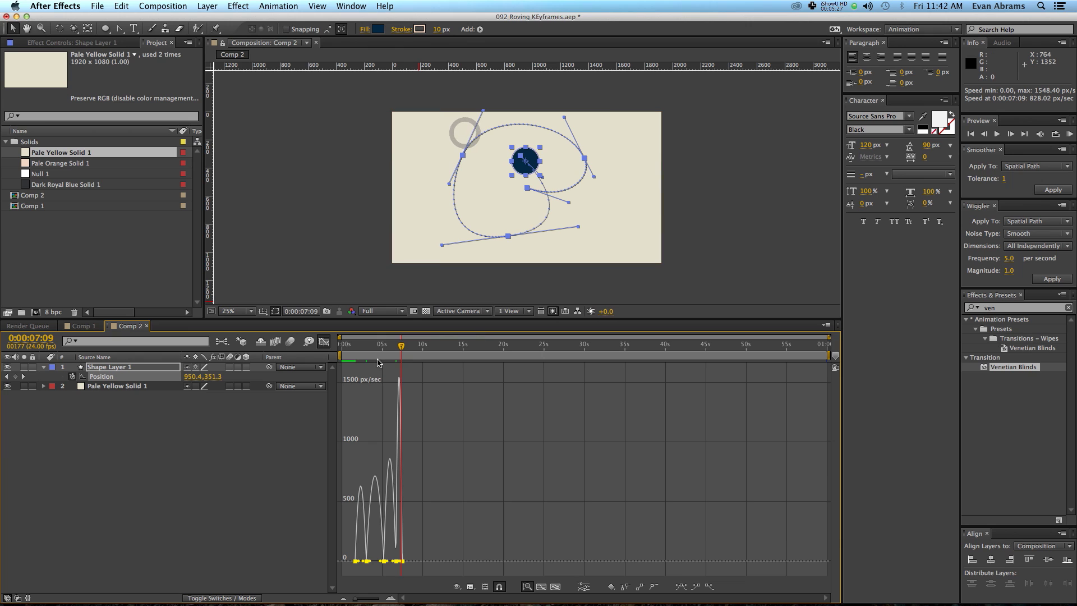
left_click_drag(387, 351, 355, 349)
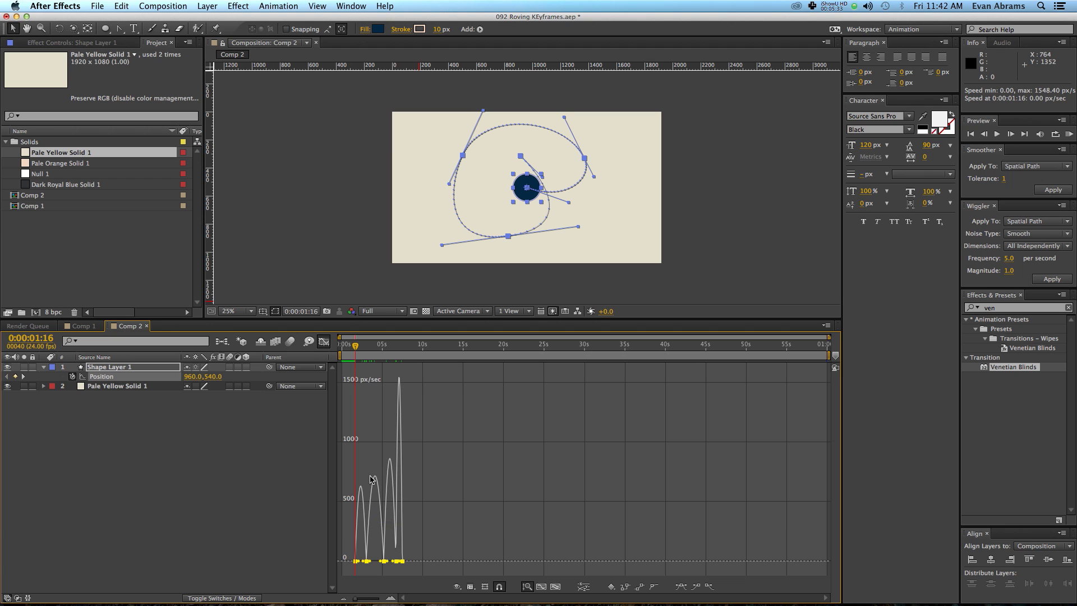
key("space")
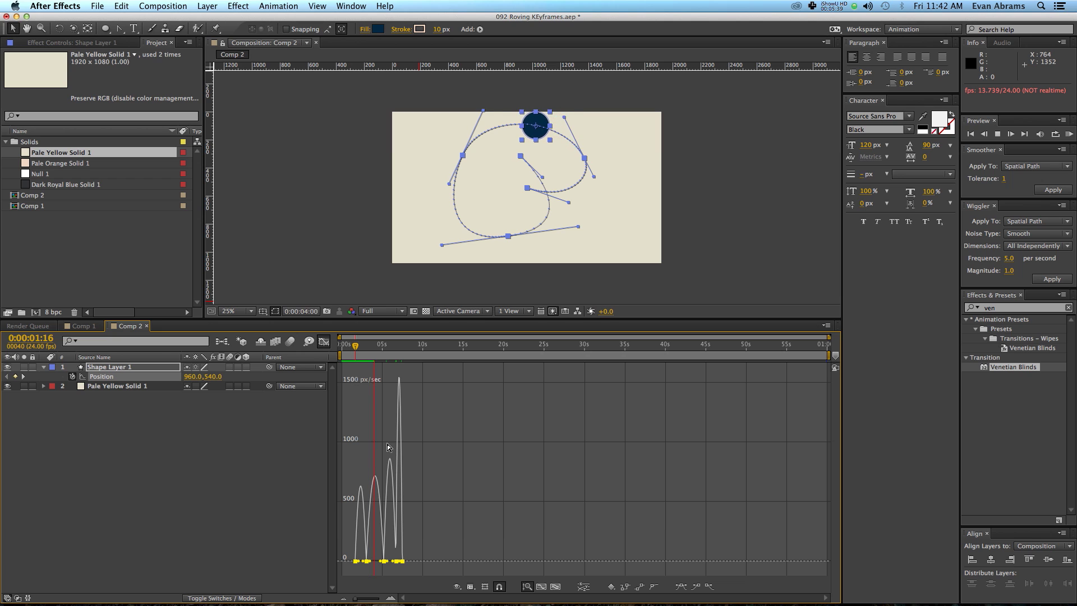
Return to layer bars, marquee-select the five Position keyframes, and bring up their keyframe menu.
left_click(419, 454)
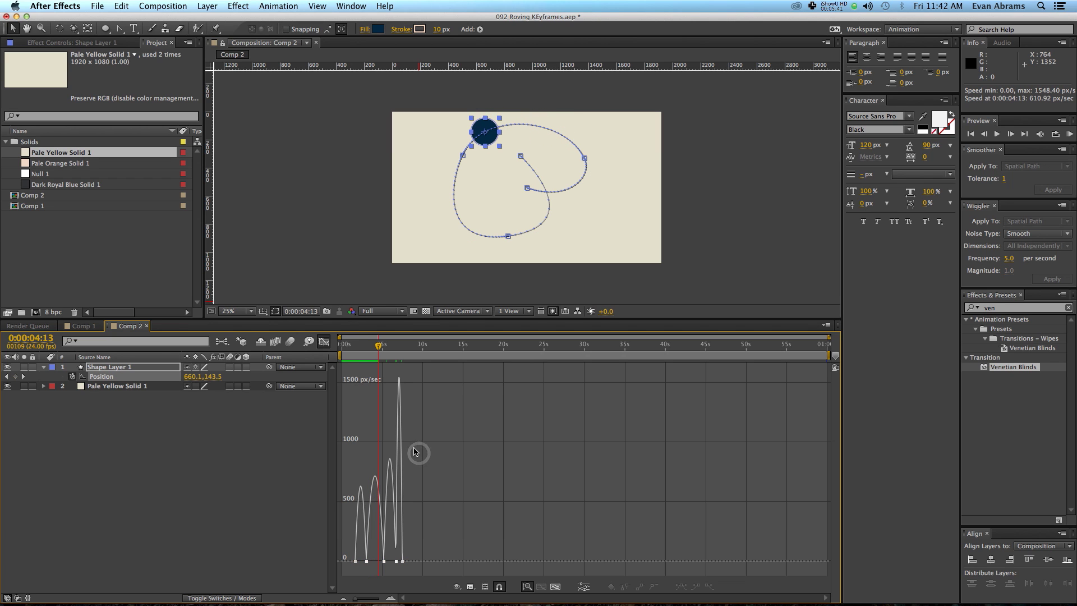
left_click(527, 187)
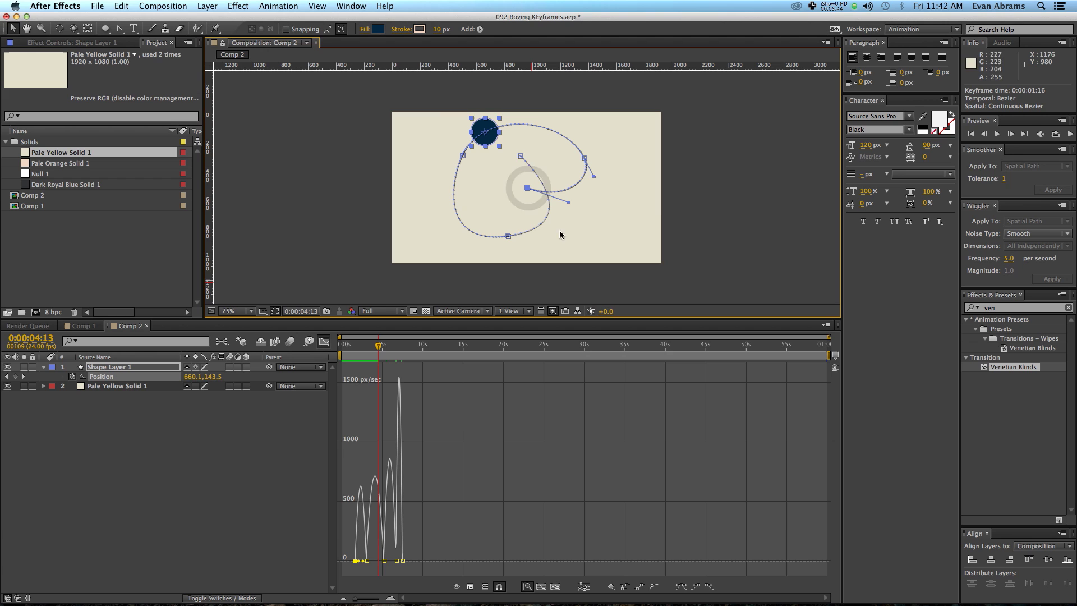
left_click(463, 425)
left_click(324, 342)
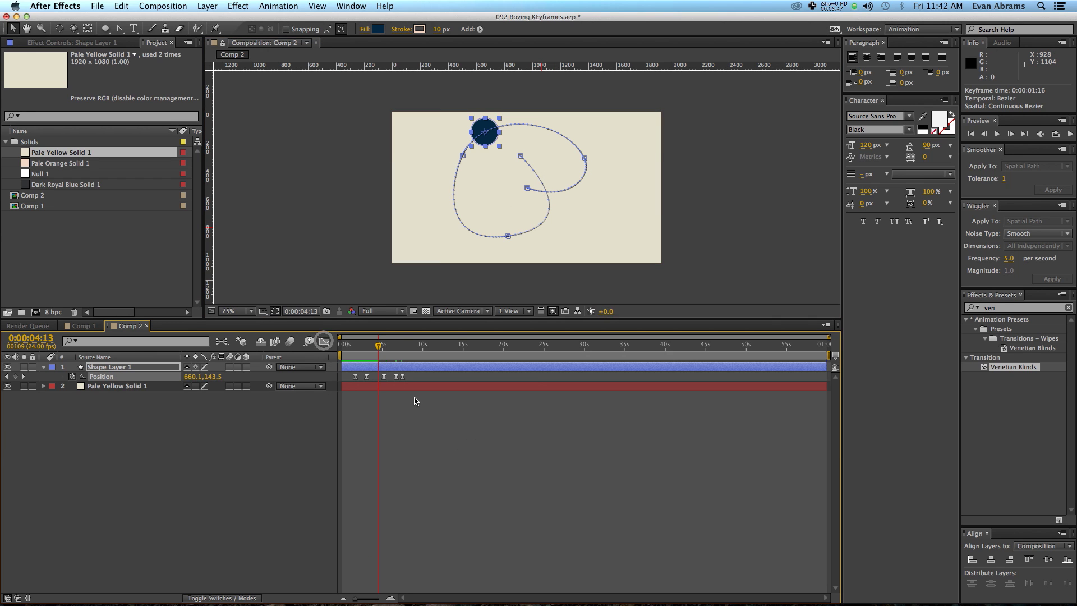
left_click_drag(364, 381, 400, 382)
right_click(397, 380)
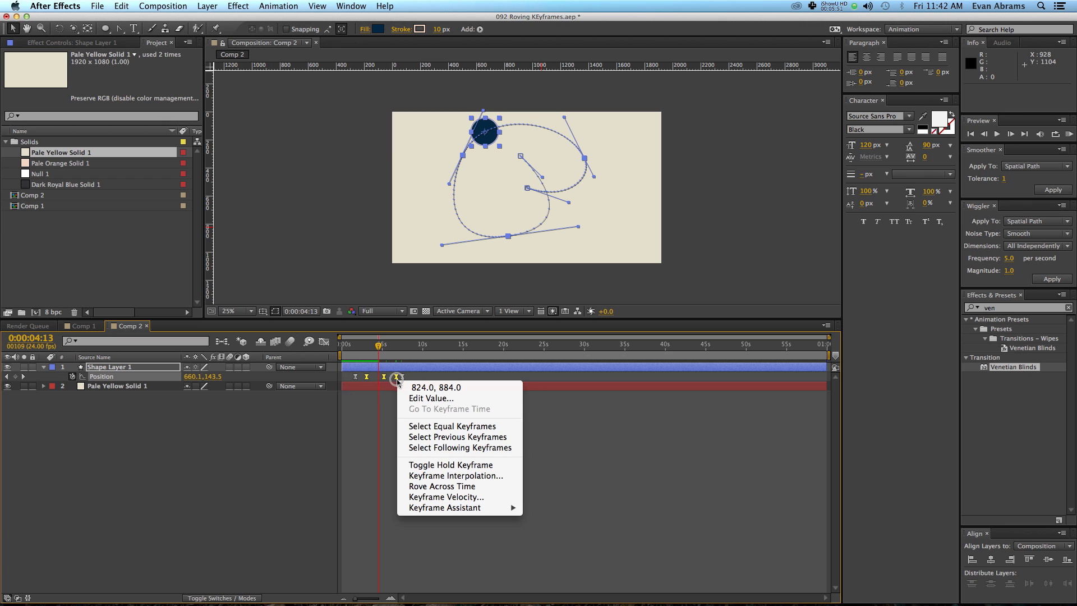
Set the middle Position keyframes to Rove Across Time and lengthen the first keyframe's ease in the speed graph.
left_click(446, 491)
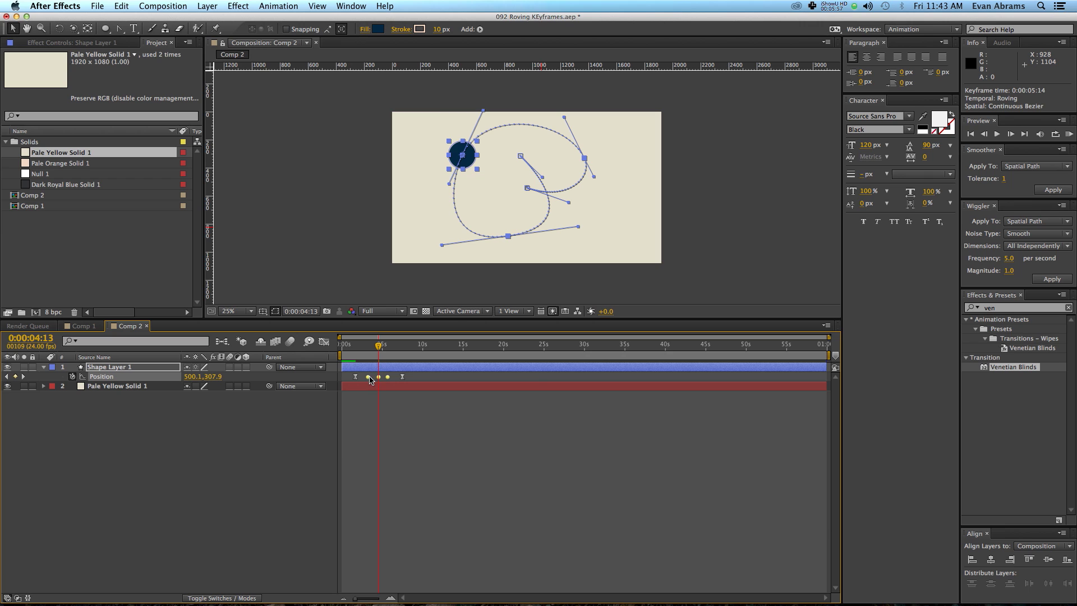
left_click(324, 342)
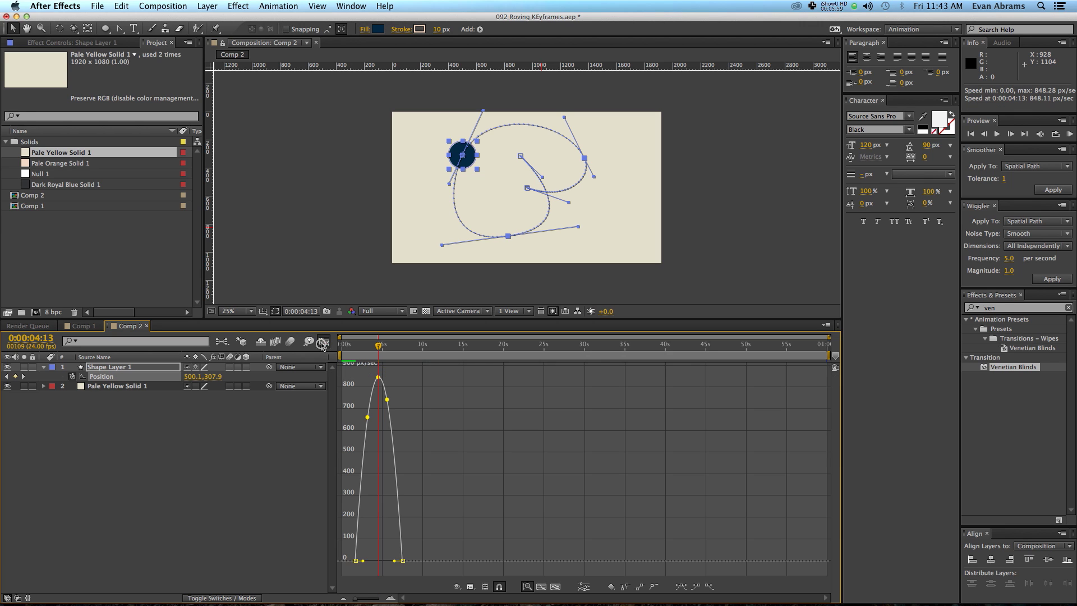
left_click(402, 403)
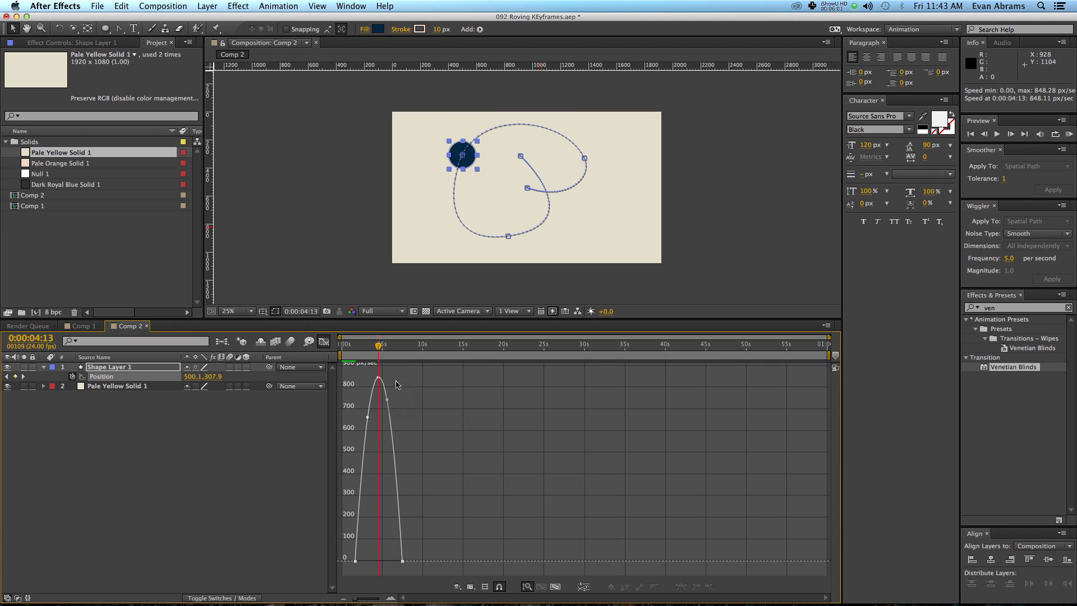
left_click_drag(401, 368, 361, 430)
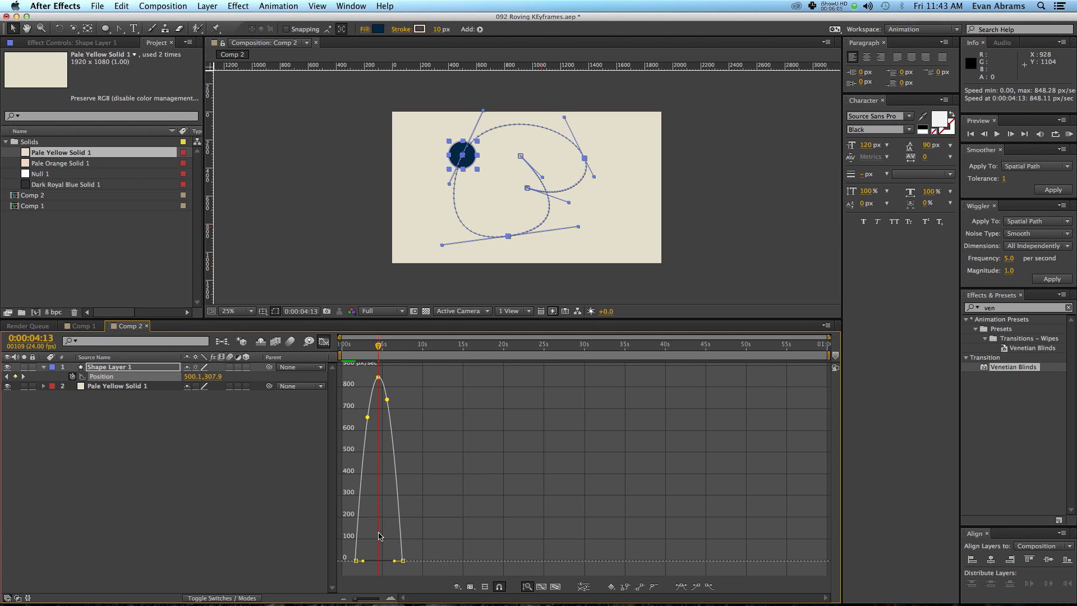
left_click(367, 559)
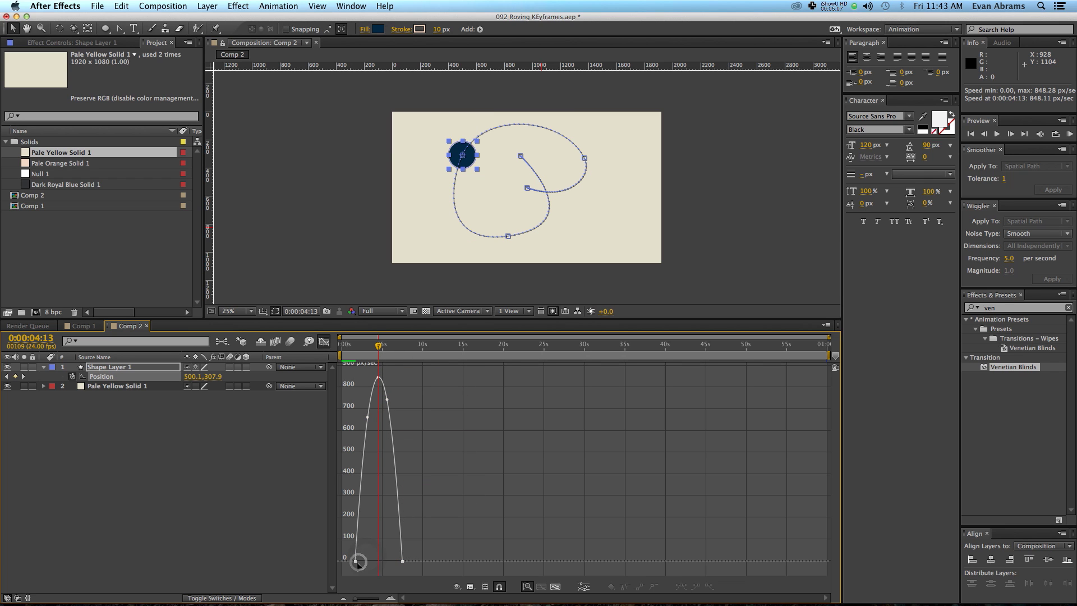
left_click_drag(356, 561, 379, 561)
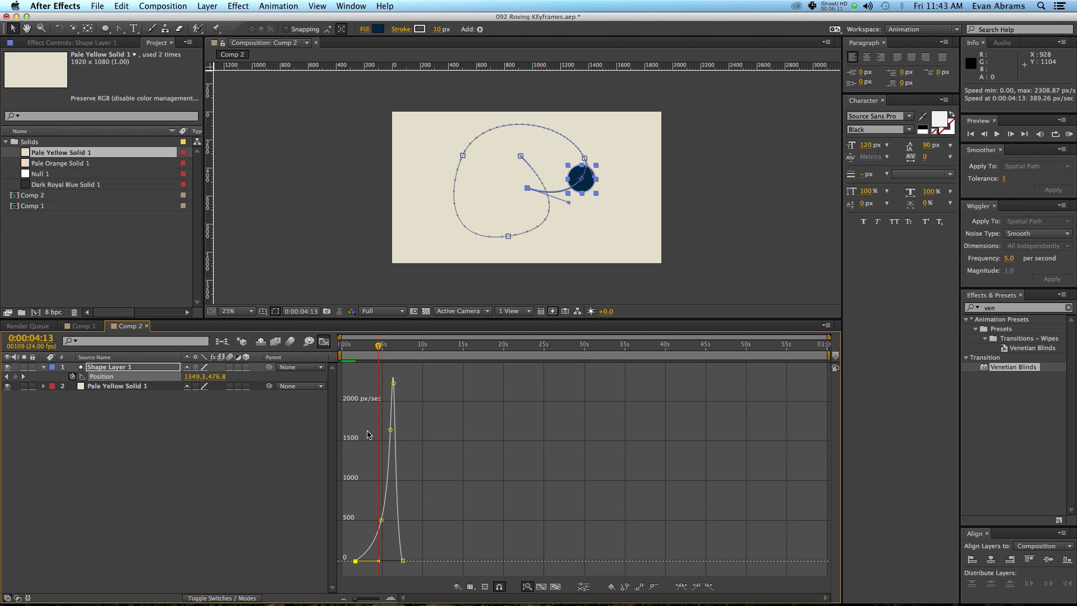
Play back and scrub the motion to check the speed peak of about 2308.87 px/sec.
mouse_move(381, 350)
left_mouse_down()
mouse_move(356, 346)
mouse_move(375, 352)
left_mouse_up()
key("space")
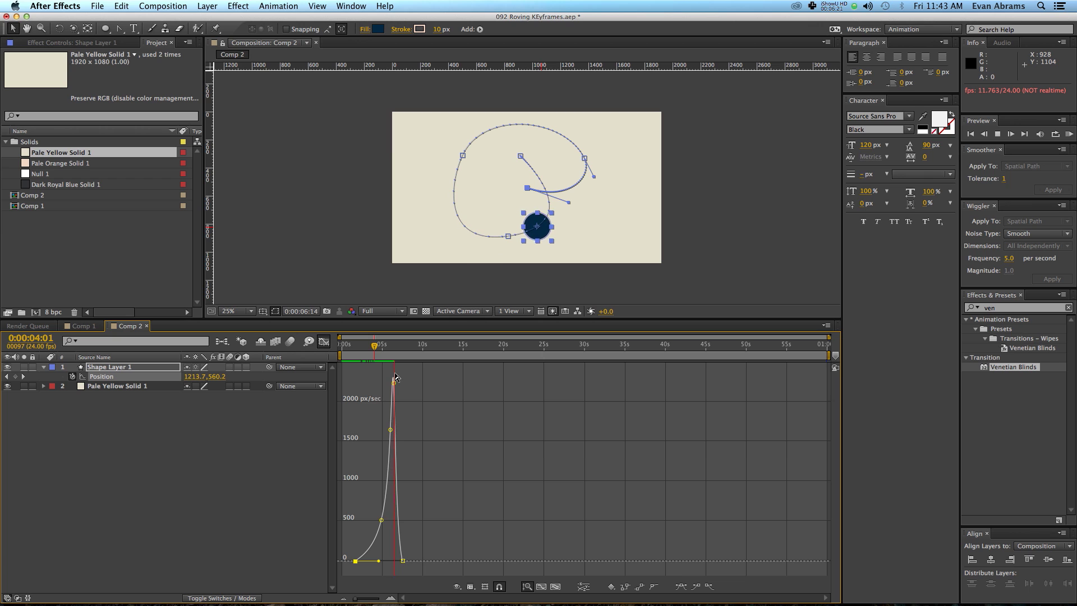
key("space")
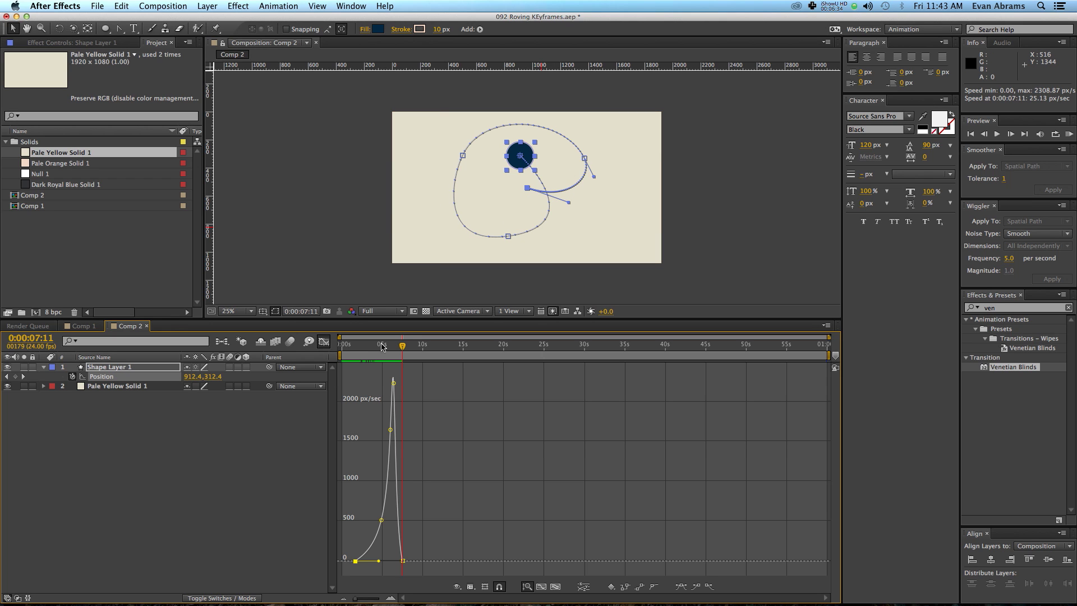
left_click_drag(392, 353, 391, 356)
key("space")
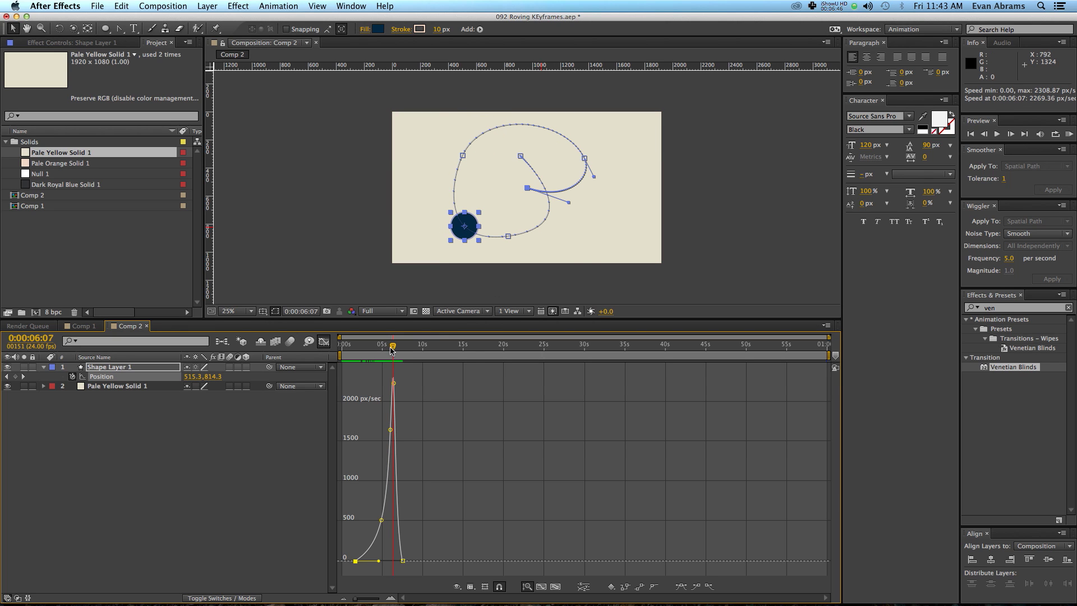
left_click_drag(391, 349, 390, 350)
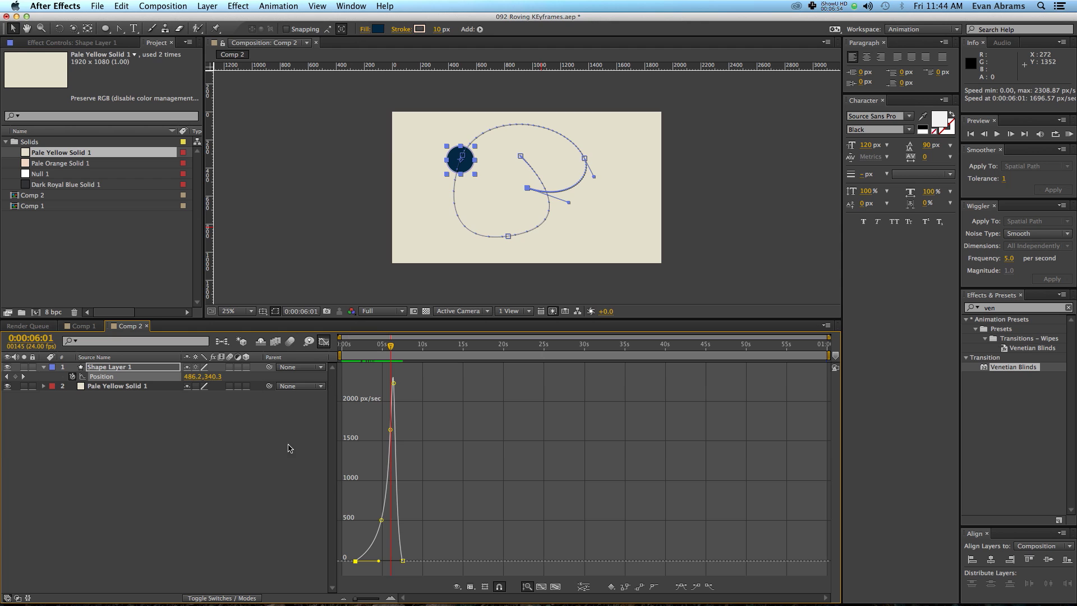
Return to layer bars and give Shape Layer 1 a 0% Scale keyframe at 0:00:06:01.
left_click(269, 454)
left_click(321, 343)
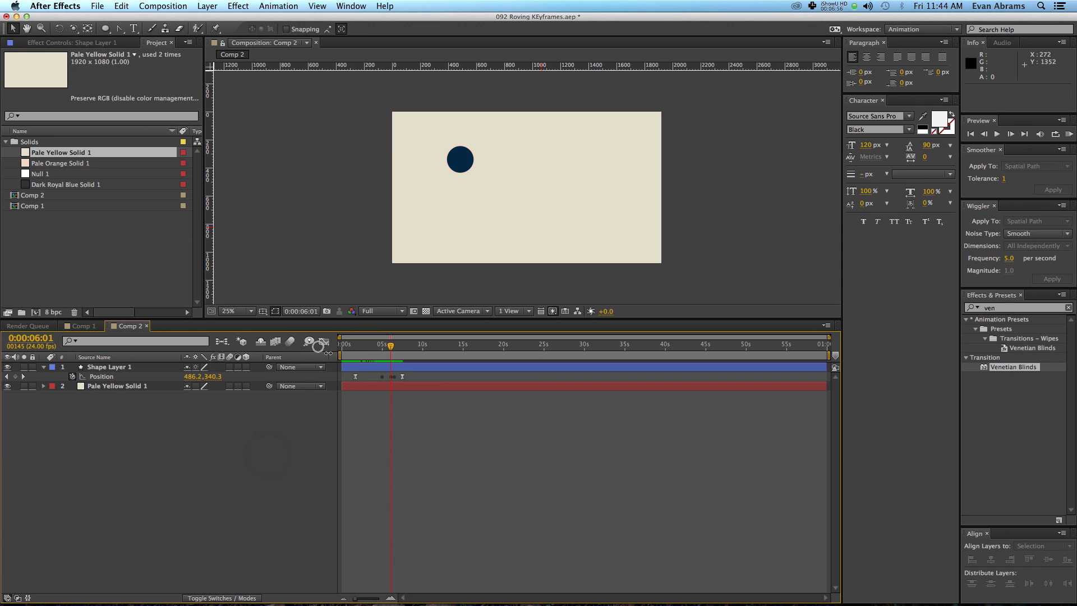
left_click_drag(428, 389, 387, 371)
left_click(343, 381)
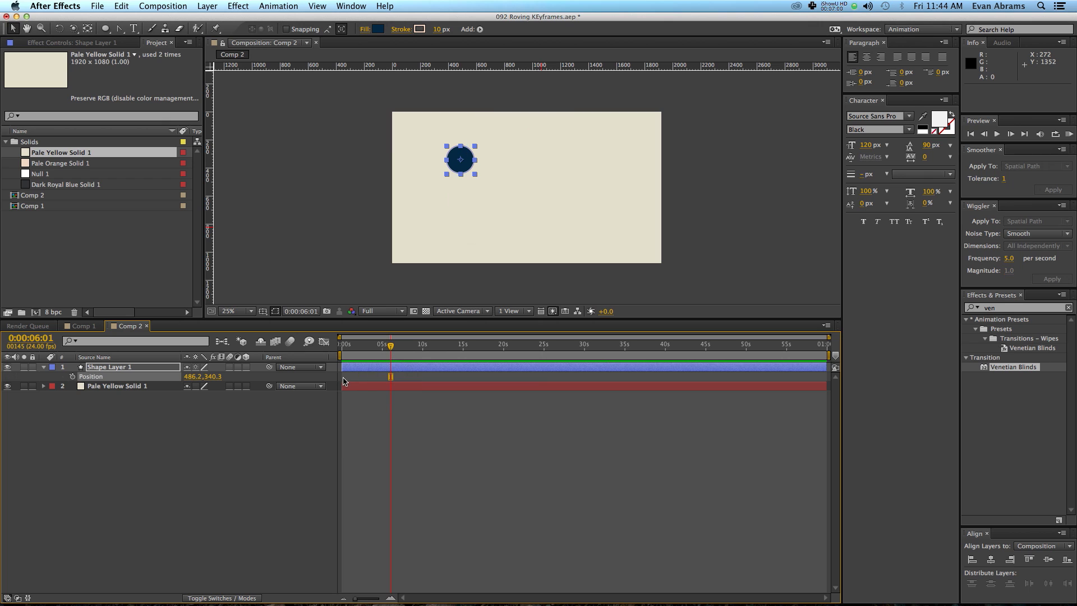
key("s")
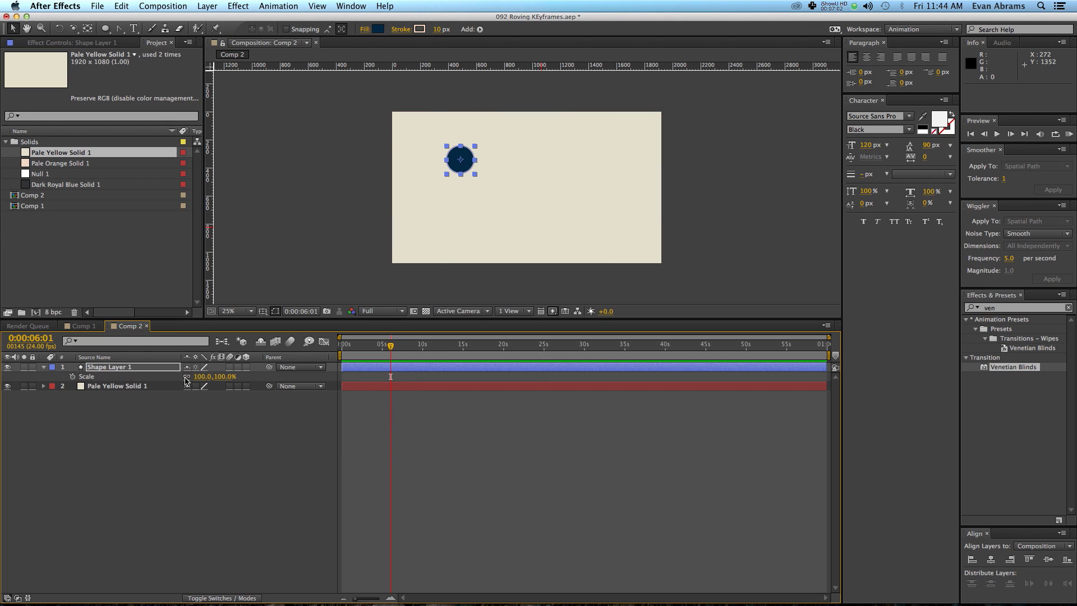
left_click(203, 376)
type("0")
key("Return")
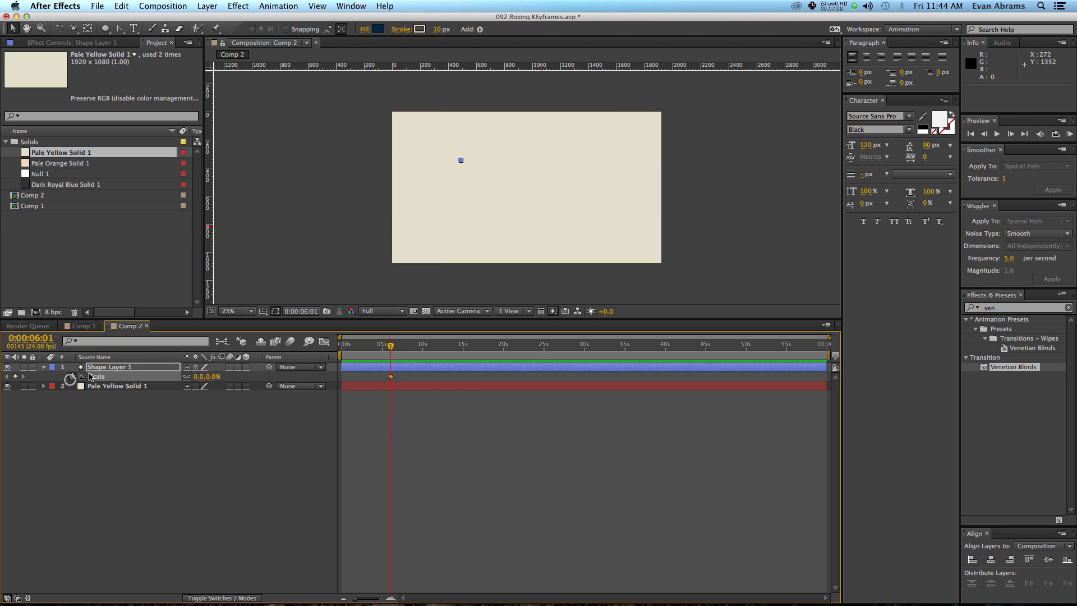
Add Scale keyframes of 438% at 0:00:08:23 and 160% at 0:00:10:13, then open the middle keyframe's options.
key("shift+Page_Down")
key("shift+Page_Down")
left_click_drag(213, 383, 447, 359)
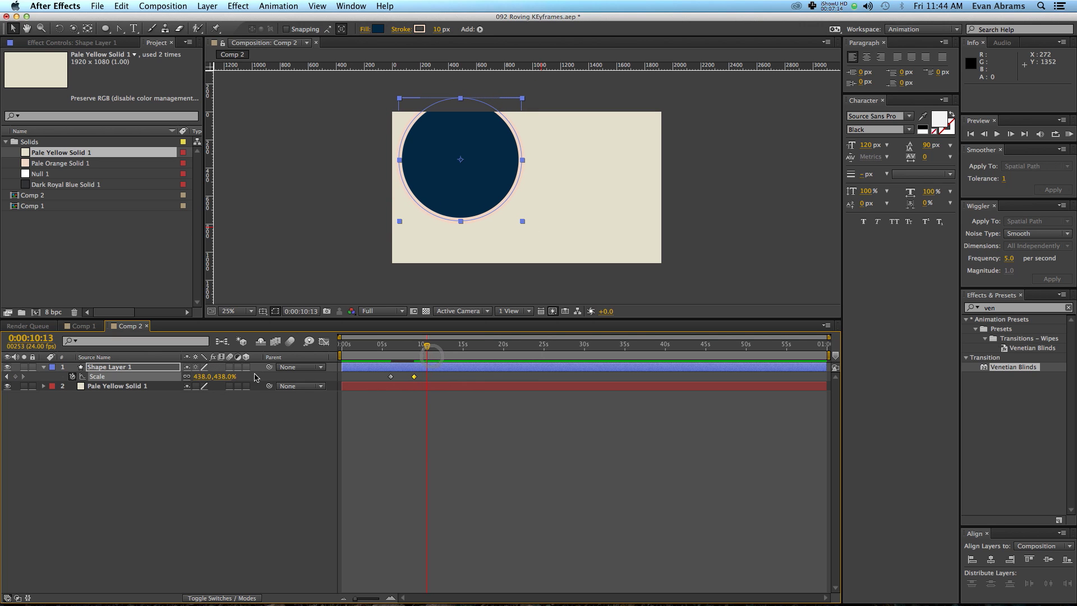
left_click_drag(230, 376, 219, 376)
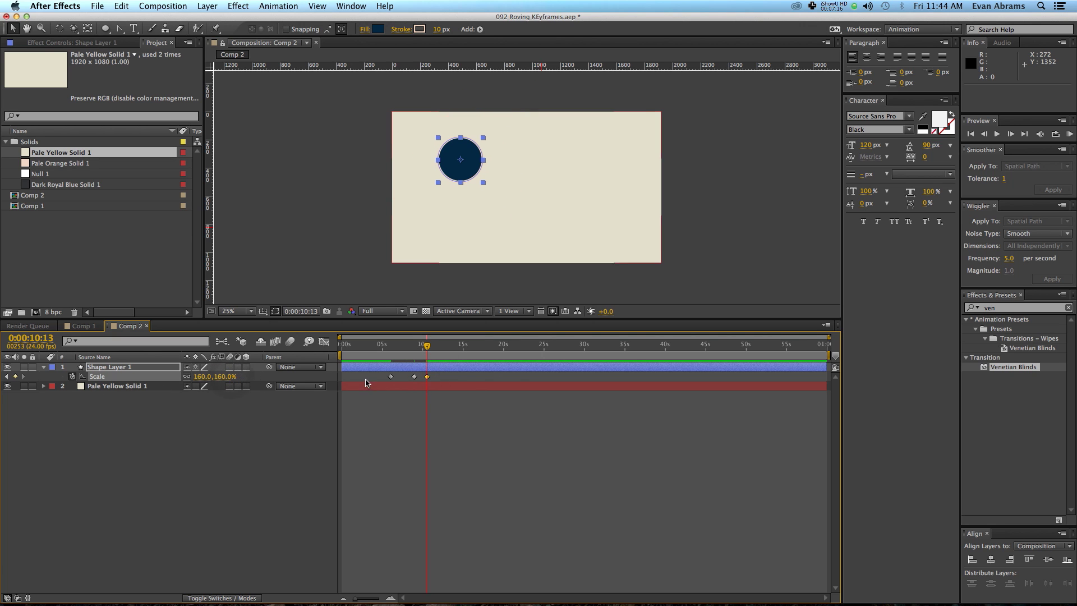
right_click(414, 377)
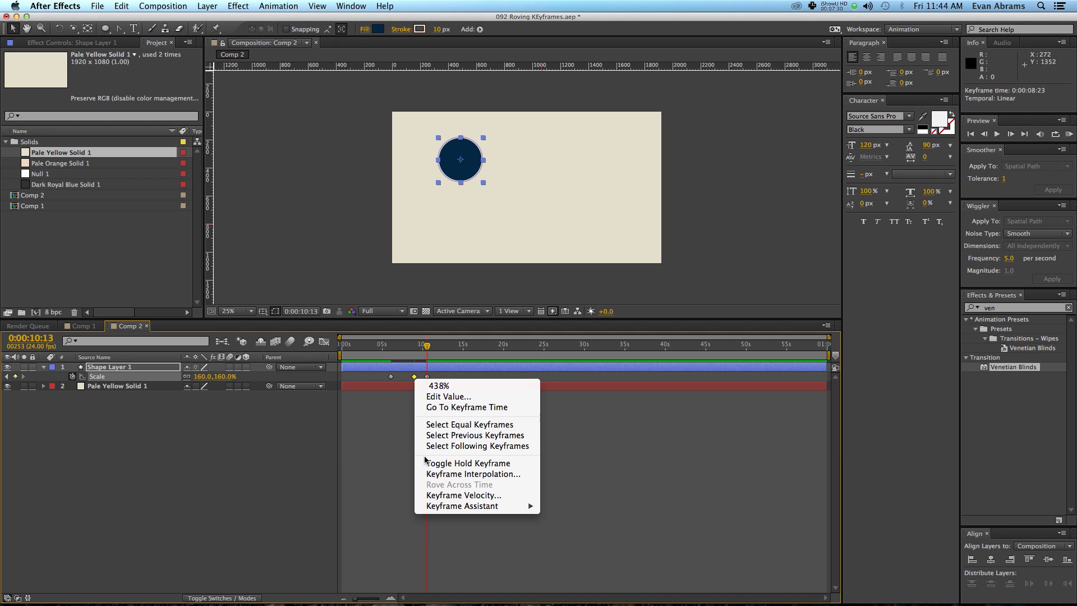
Dismiss the keyframe options and scrub to 0:00:07:17, where the circle reaches 250.3% scale.
left_click(411, 444)
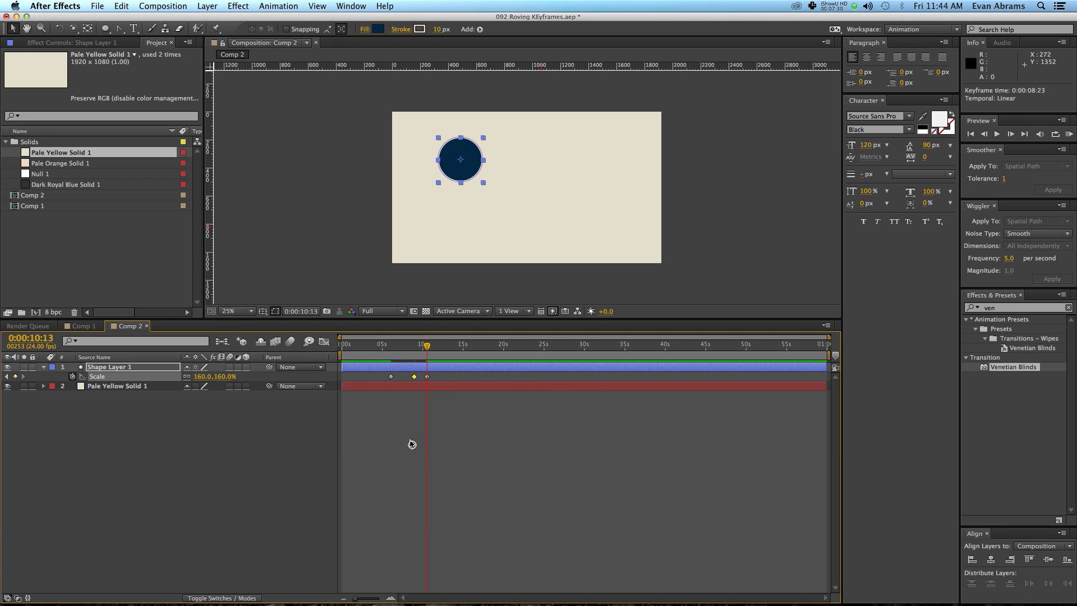
left_click(417, 348)
left_click_drag(416, 349, 404, 351)
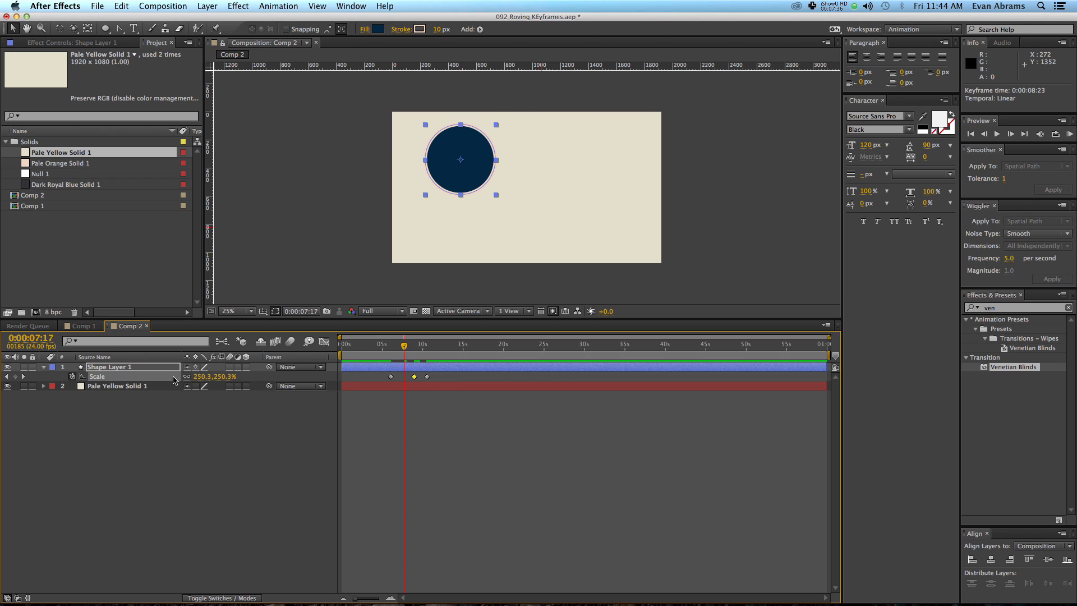
left_click(397, 431)
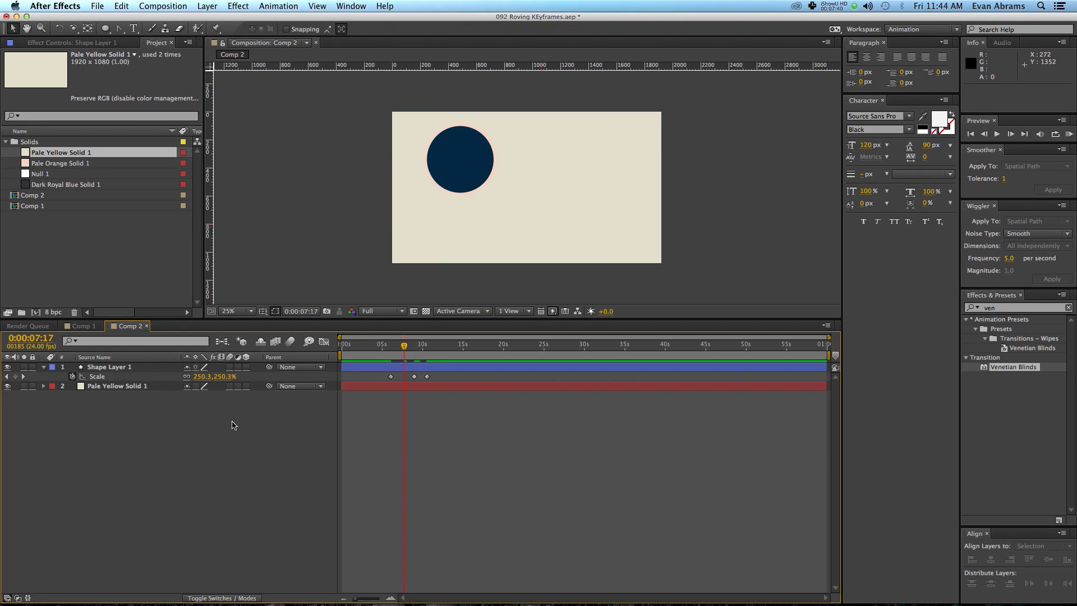
Undo the Scale edits to restore the circle's Position animation and return to about 4 seconds.
key("j")
key("super+z")
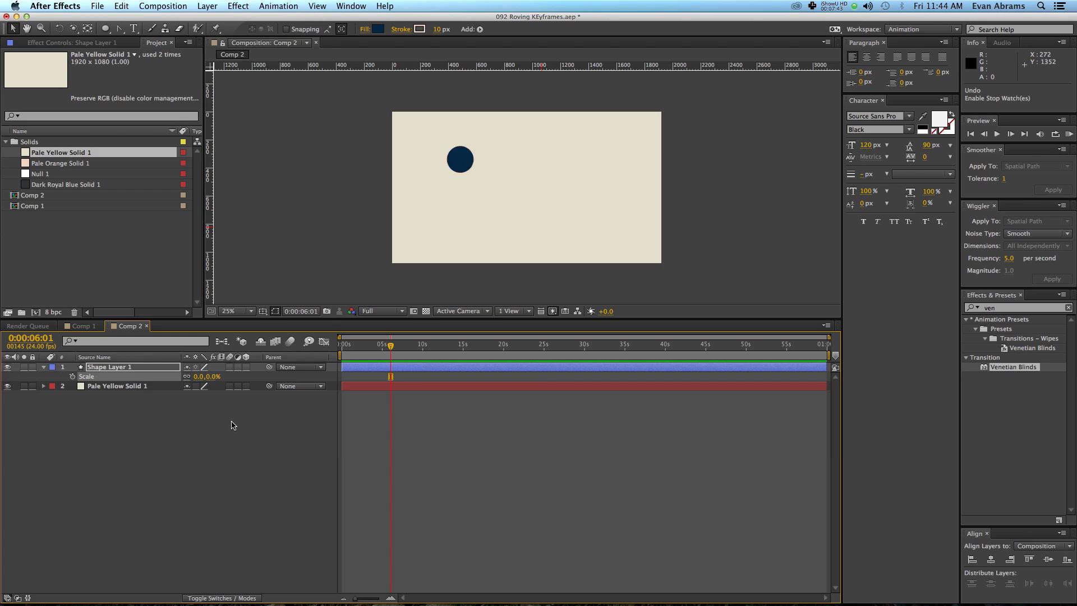
key("super+z")
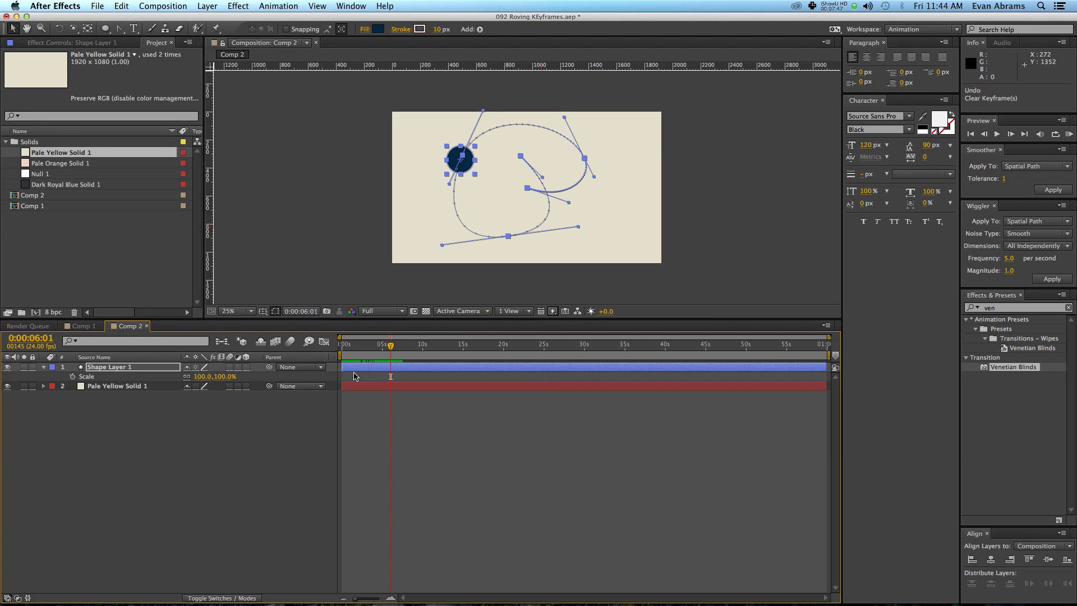
key("super+z")
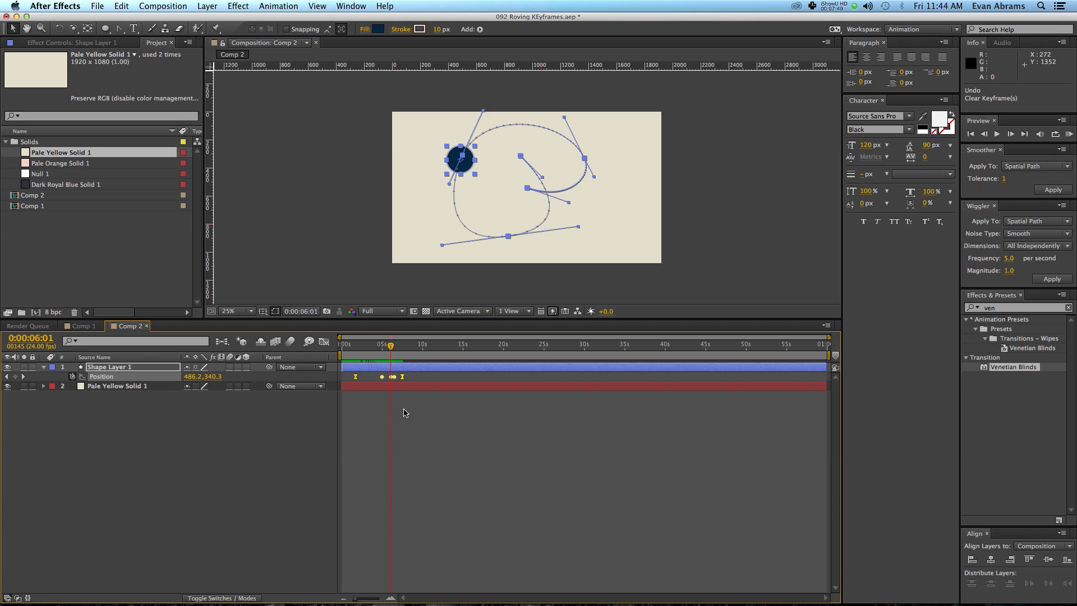
left_click(402, 398)
mouse_move(390, 346)
left_mouse_down()
mouse_move(374, 353)
mouse_move(402, 351)
left_mouse_up()
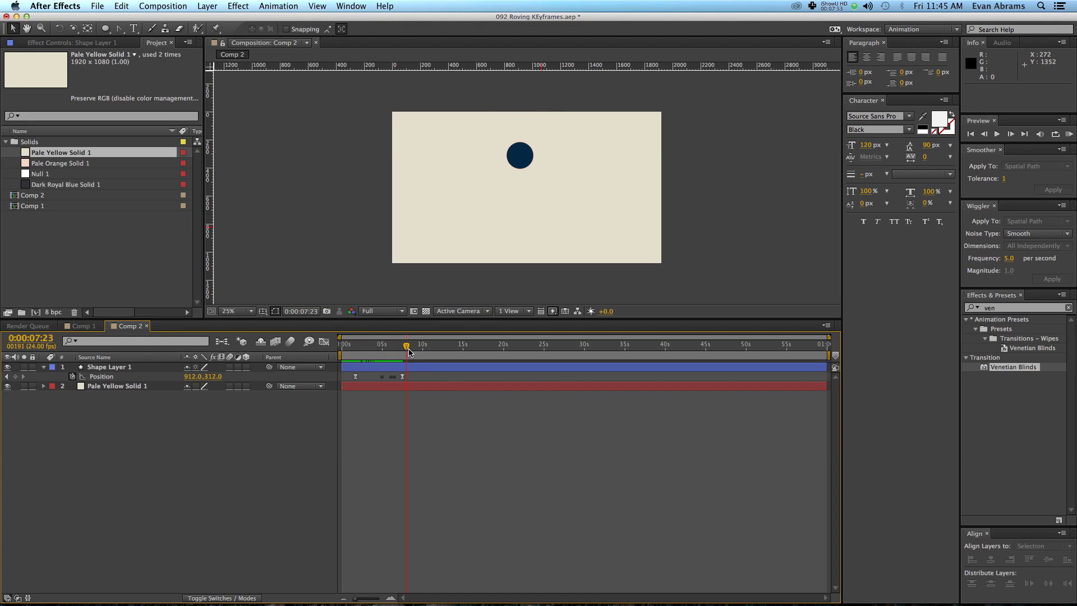
Duplicate Shape Layer 1 and strip the copy's Position keyframes so it stays still.
left_click(430, 366)
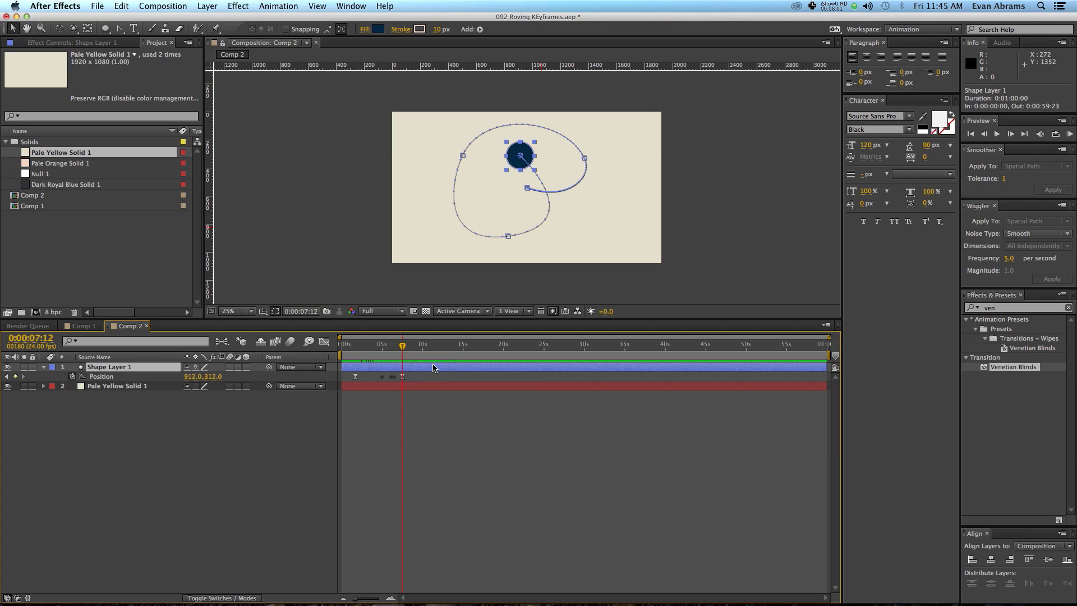
key("super+d")
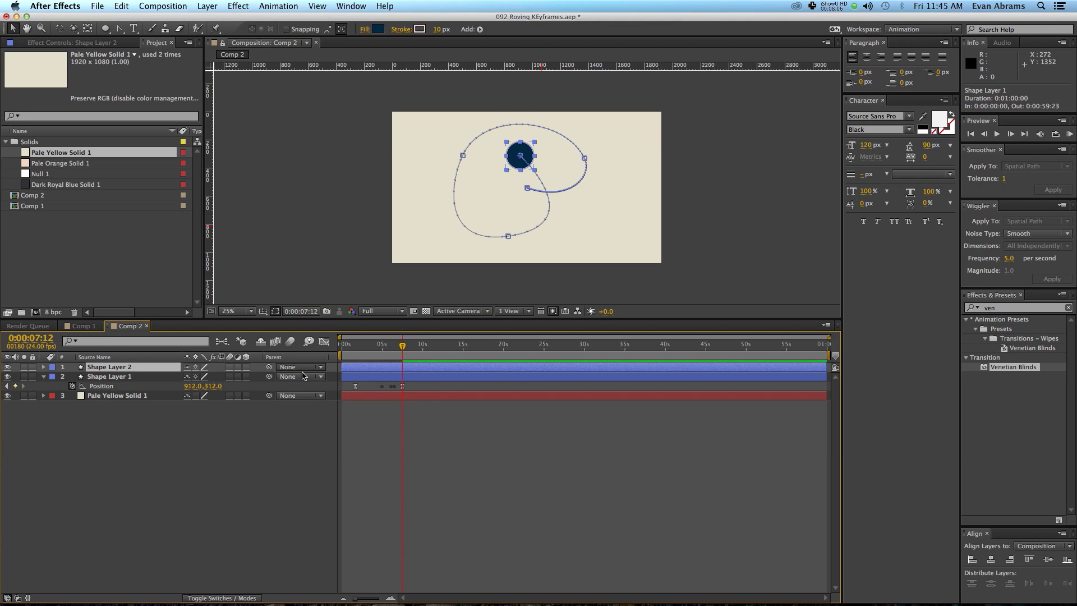
key("p")
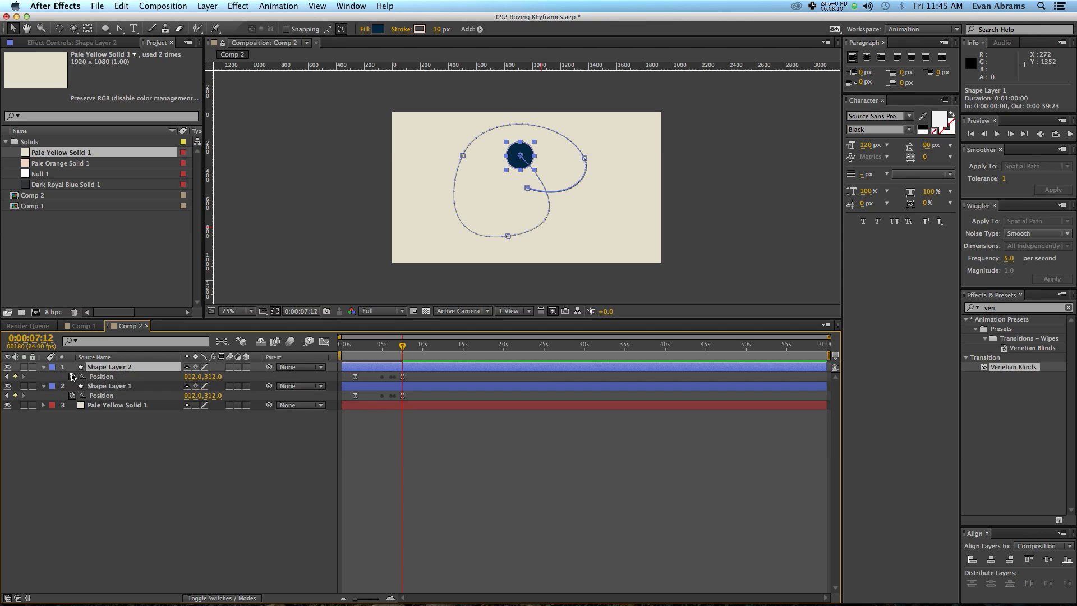
left_click(73, 376)
Move the copy to 1288, 668 and give its Scale an expression driven by Shape Layer 1's vertical position.
left_click_drag(532, 163, 584, 213)
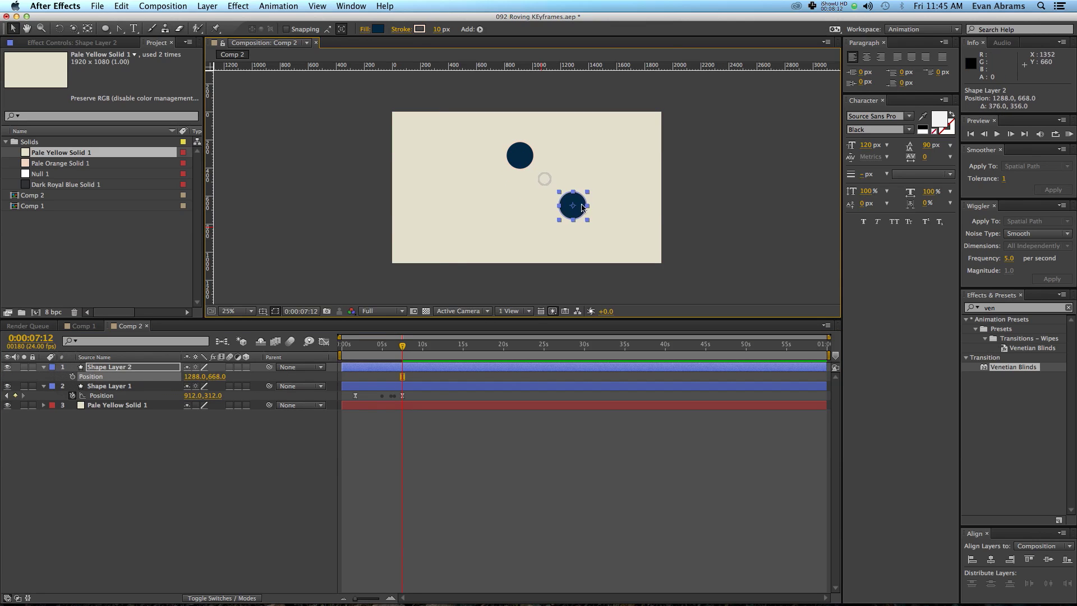
key("s")
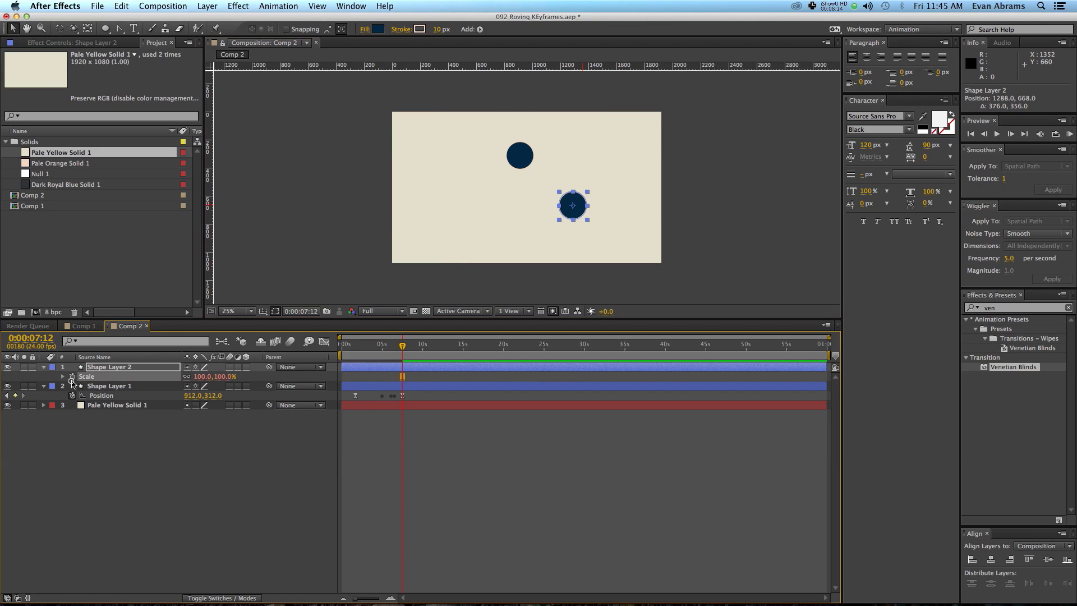
left_click(72, 376, "alt")
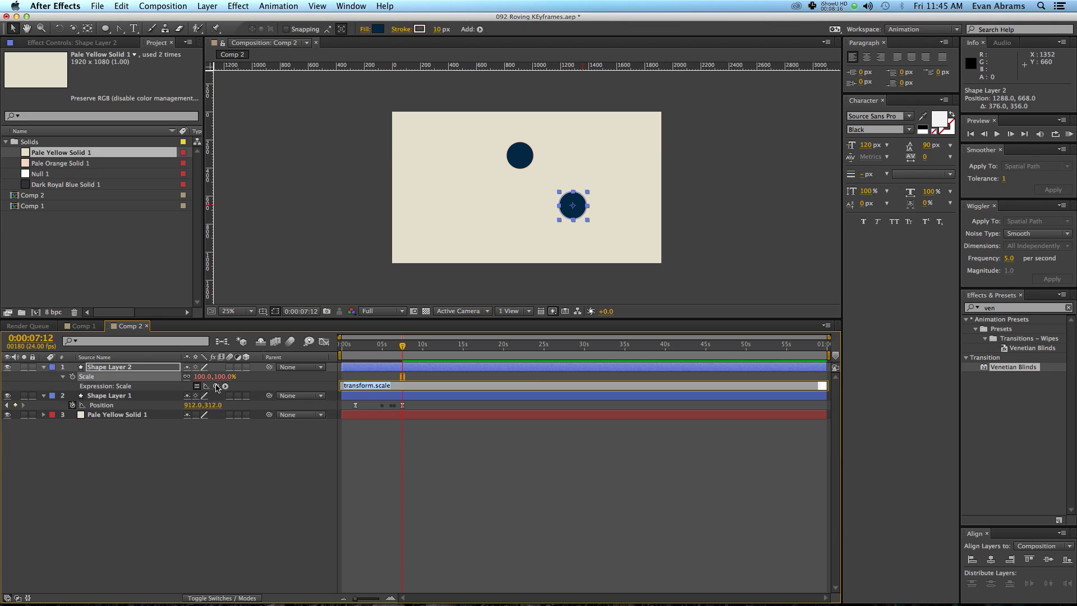
left_click_drag(216, 387, 208, 408)
left_click_drag(530, 388, 529, 474)
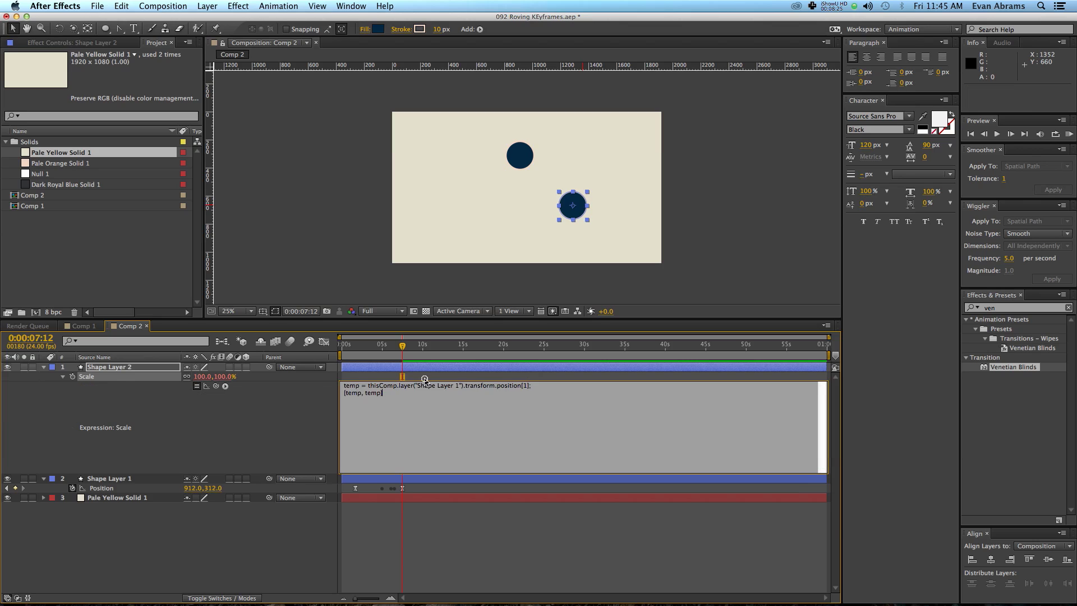
left_click(421, 377)
Preview the expression from about 4 seconds, then delete Shape Layer 2.
left_click(374, 339)
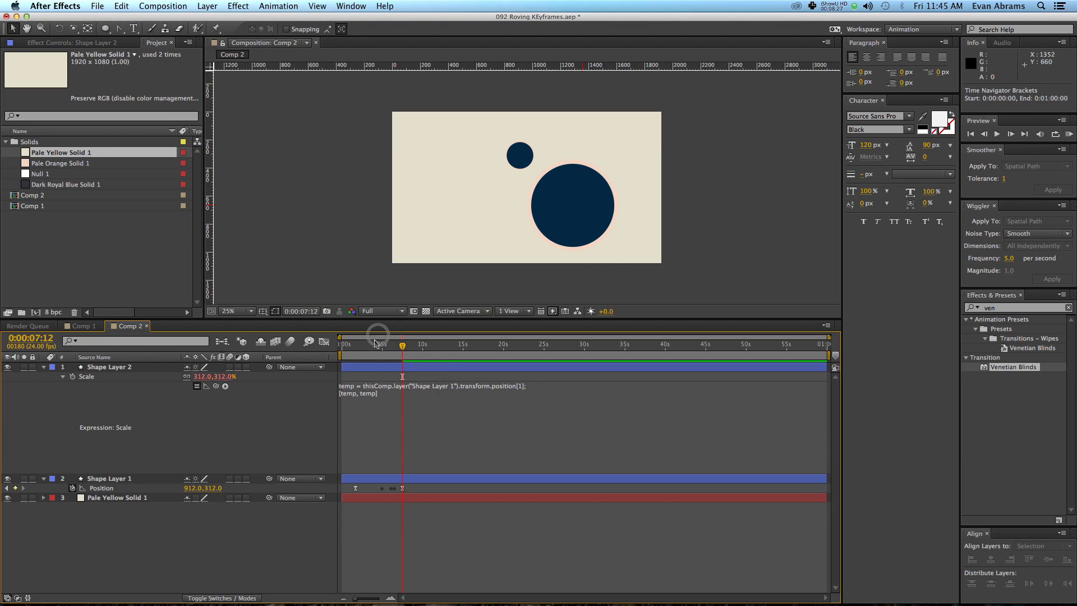
key("space")
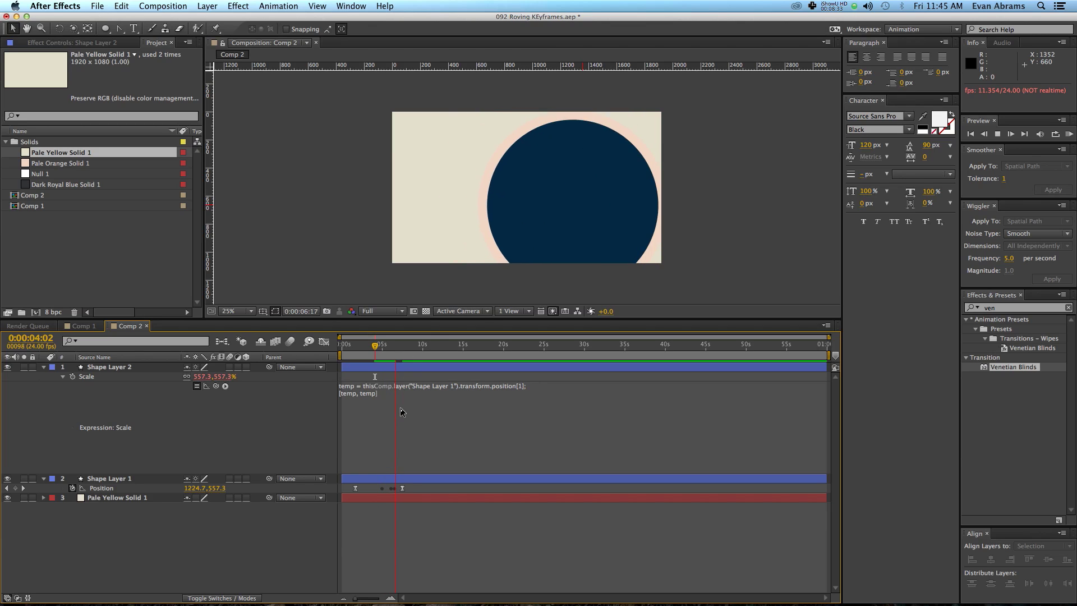
key("space")
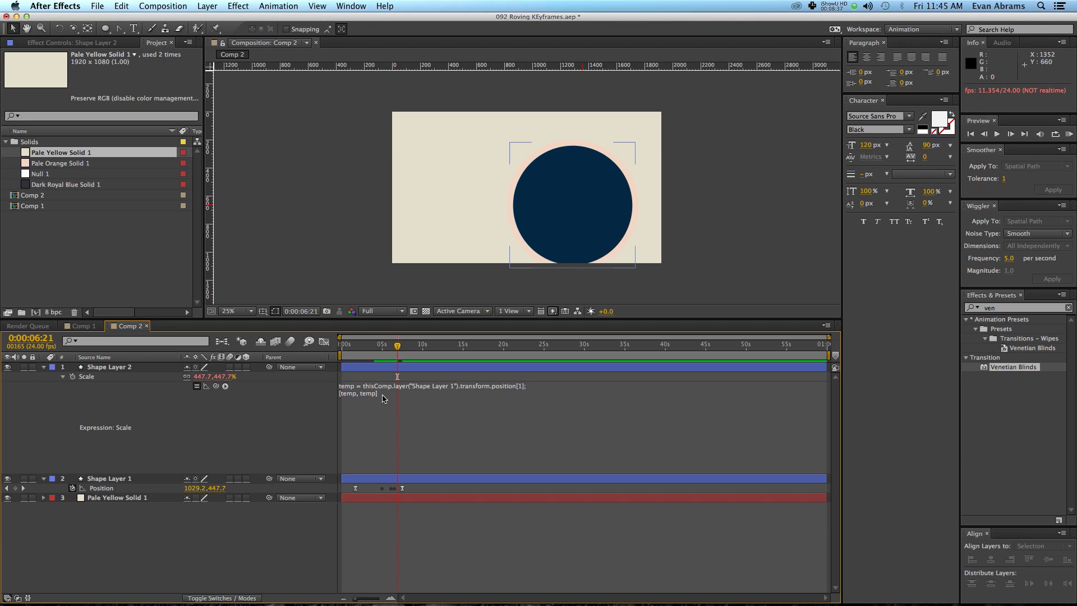
left_click(376, 366)
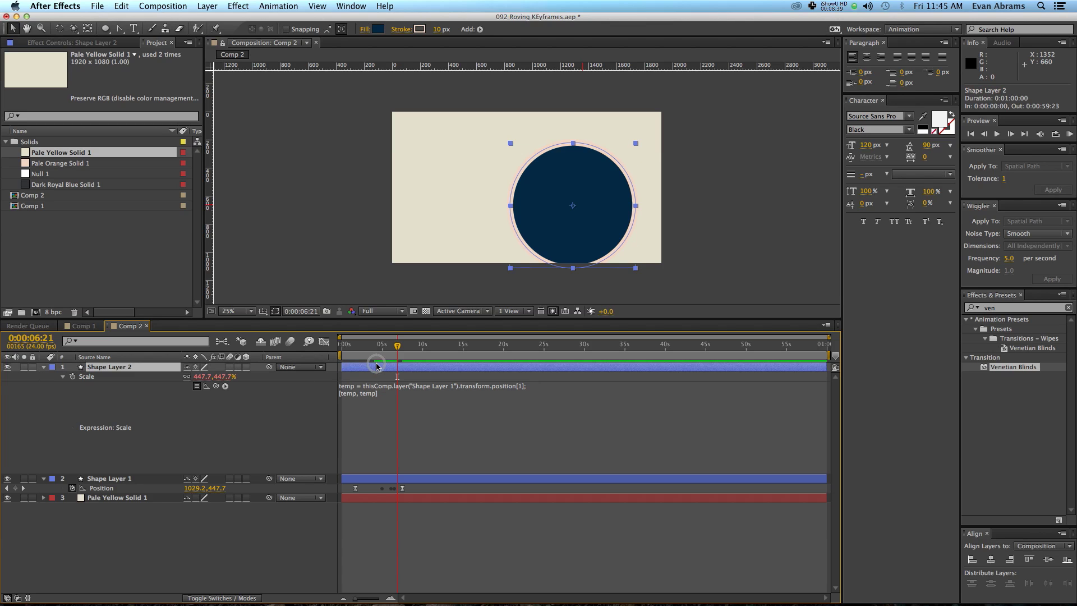
key("Delete")
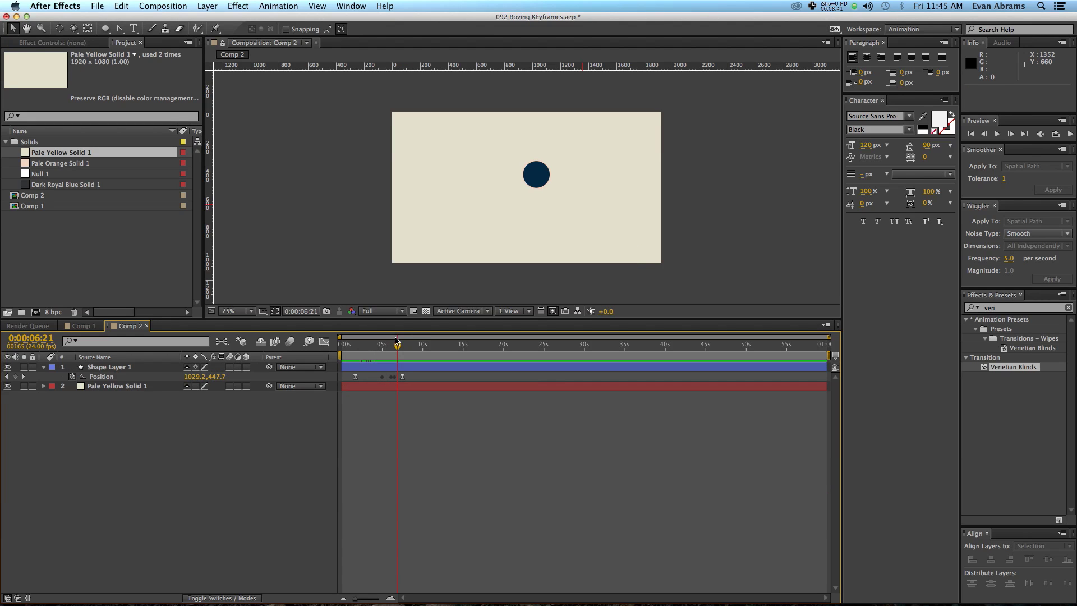
Scrub the circle's motion in Comp 2, then switch to Comp 1 with Eased 4 at 523.3, -45.0.
mouse_move(396, 343)
left_mouse_down()
mouse_move(378, 346)
mouse_move(402, 347)
left_mouse_up()
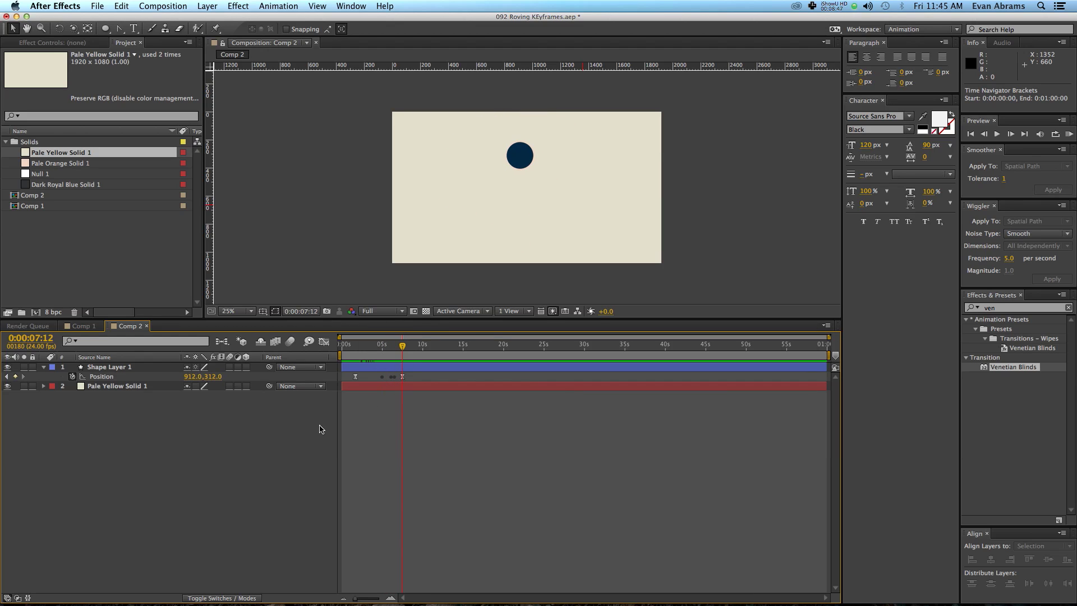
left_click(277, 443)
left_click(236, 428)
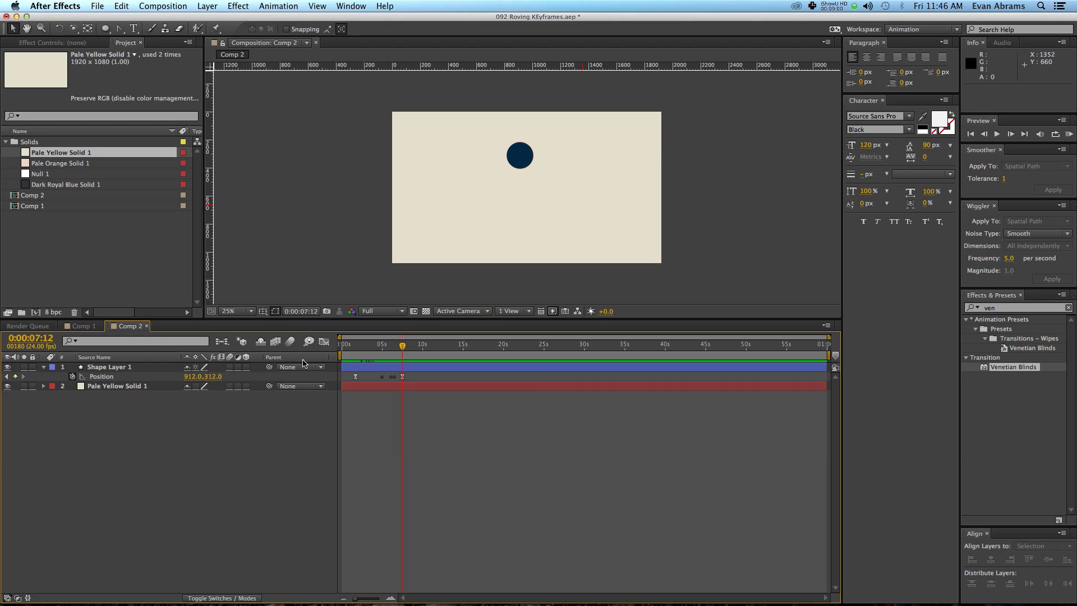
left_click_drag(360, 346, 394, 346)
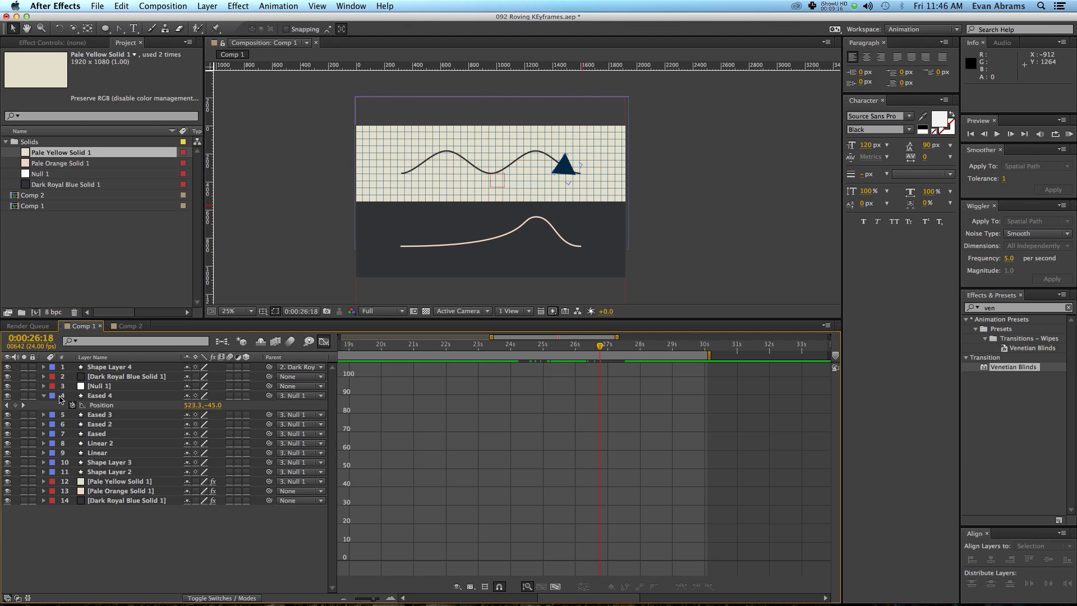
Collapse Eased 4, return to layer bars, and RAM-preview the triangle travelling along the wave.
left_click(43, 395)
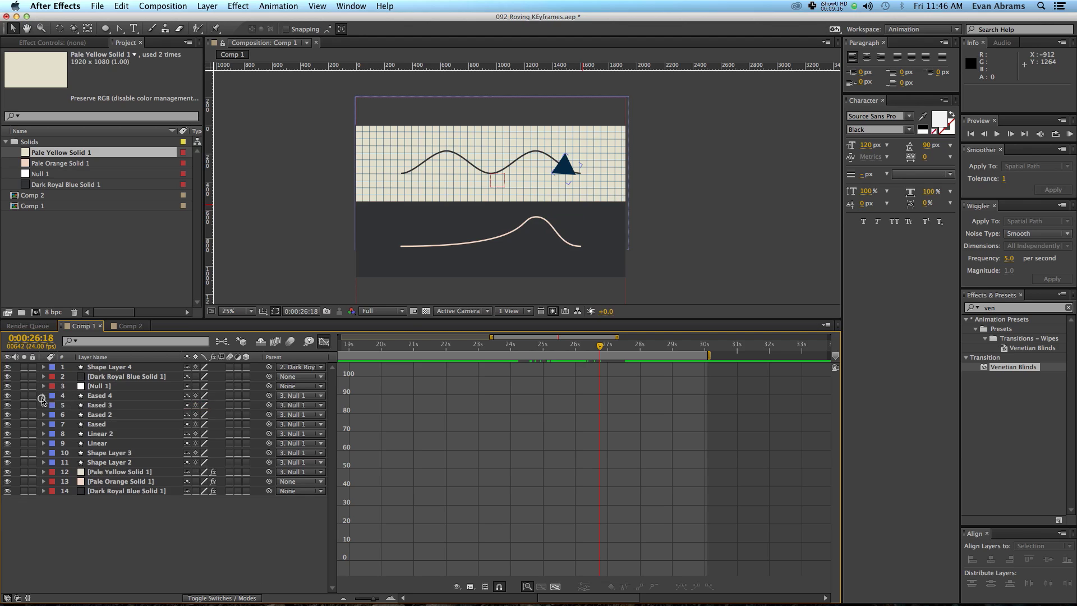
left_click(324, 341)
left_click_drag(424, 350, 417, 351)
key("KP_0")
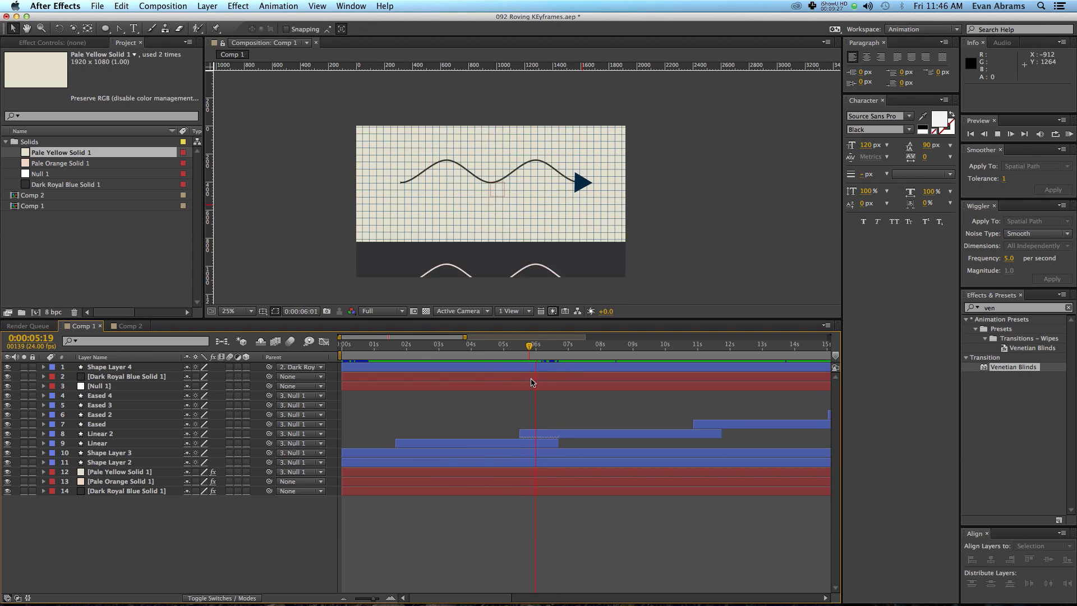
left_click(521, 347)
key("space")
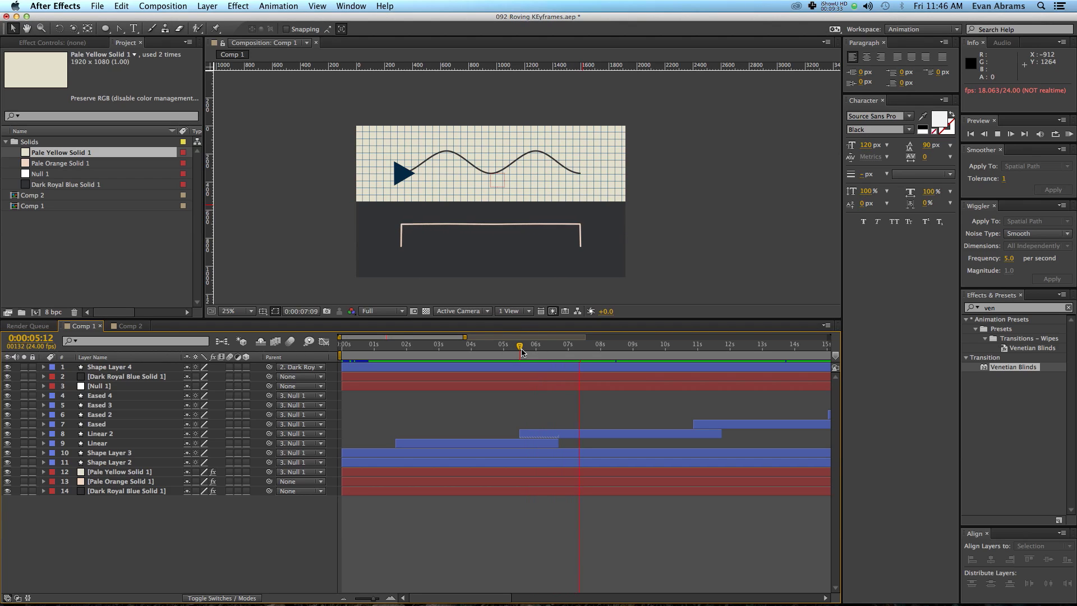
key("space")
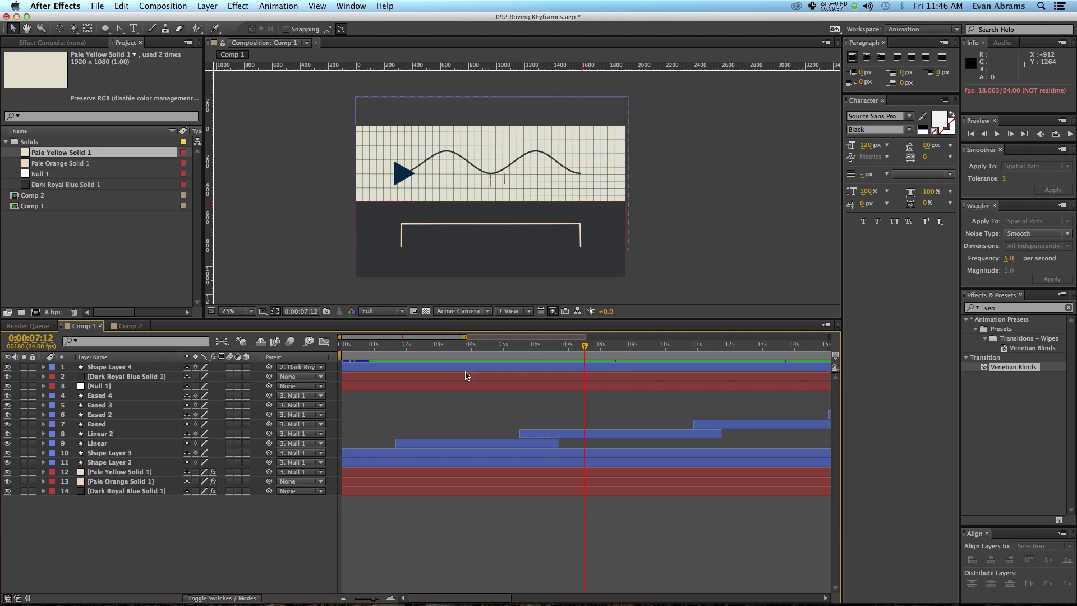
left_click(496, 369)
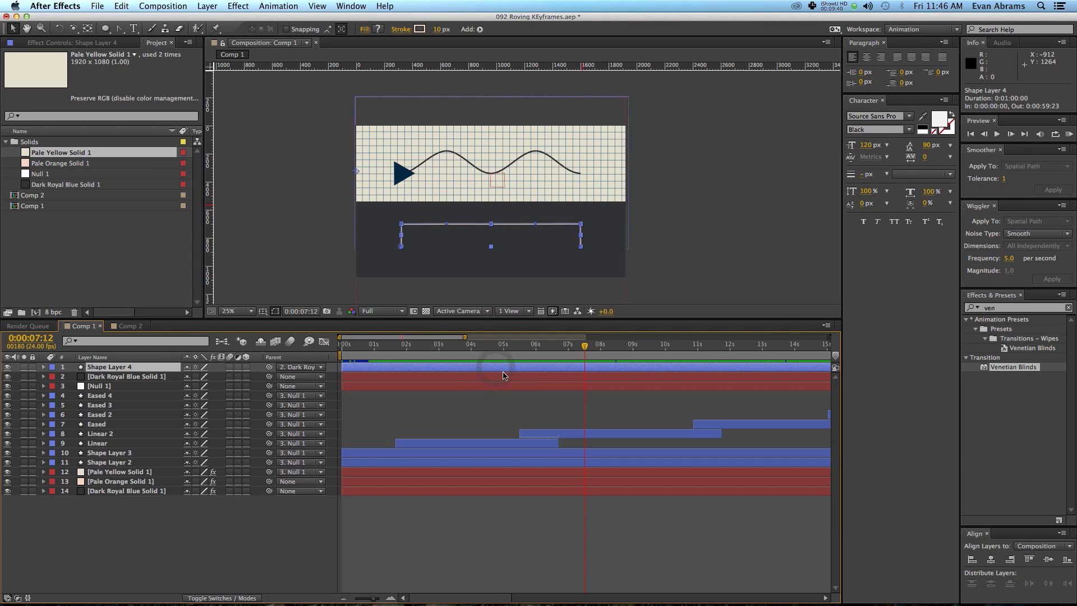
Reveal Position keyframes for Null 1 and Dark Royal Blue Solid 1, then preview from 5:21.
left_click(526, 385)
left_click(525, 376, "shift")
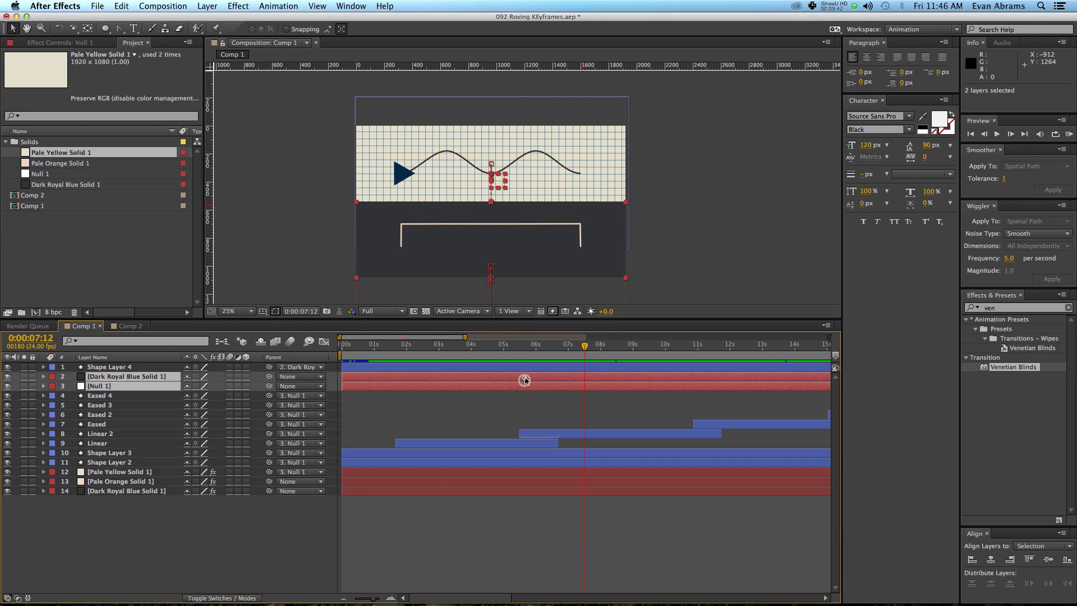
key("p")
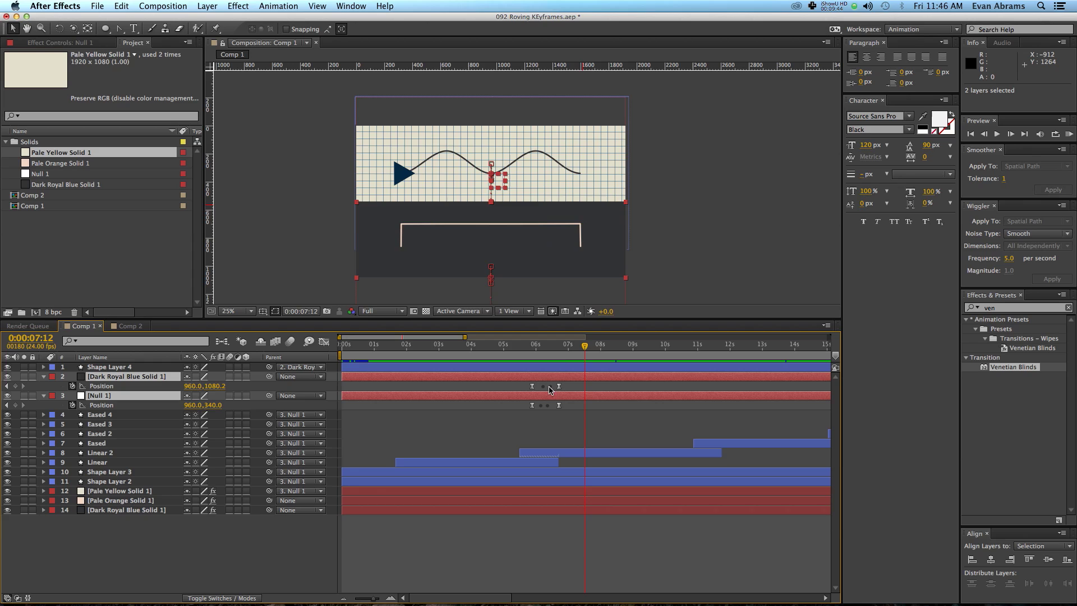
left_click(533, 351)
key("space")
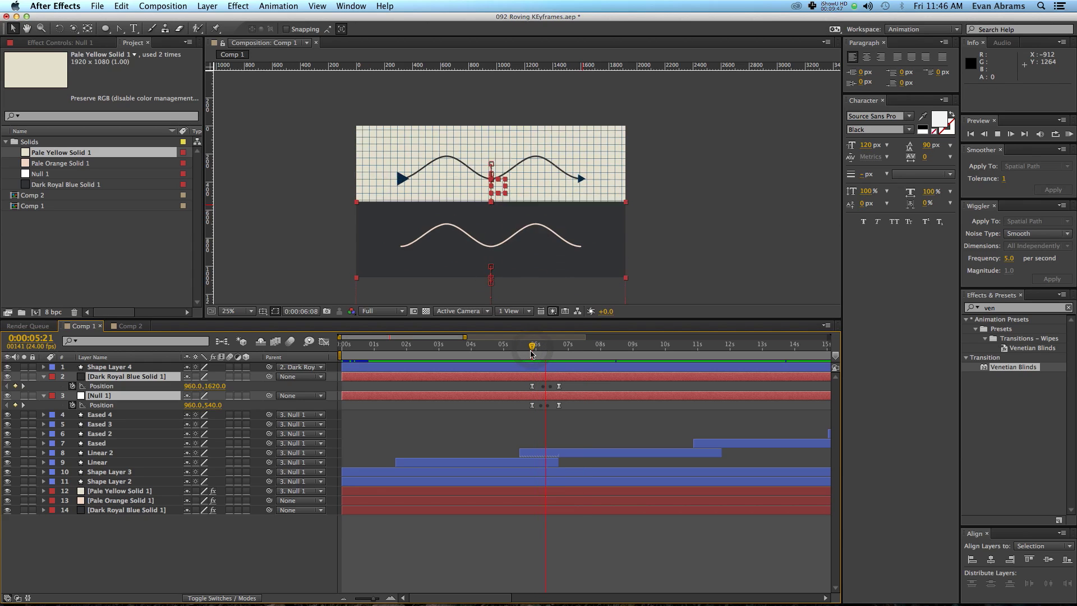
left_click(562, 346)
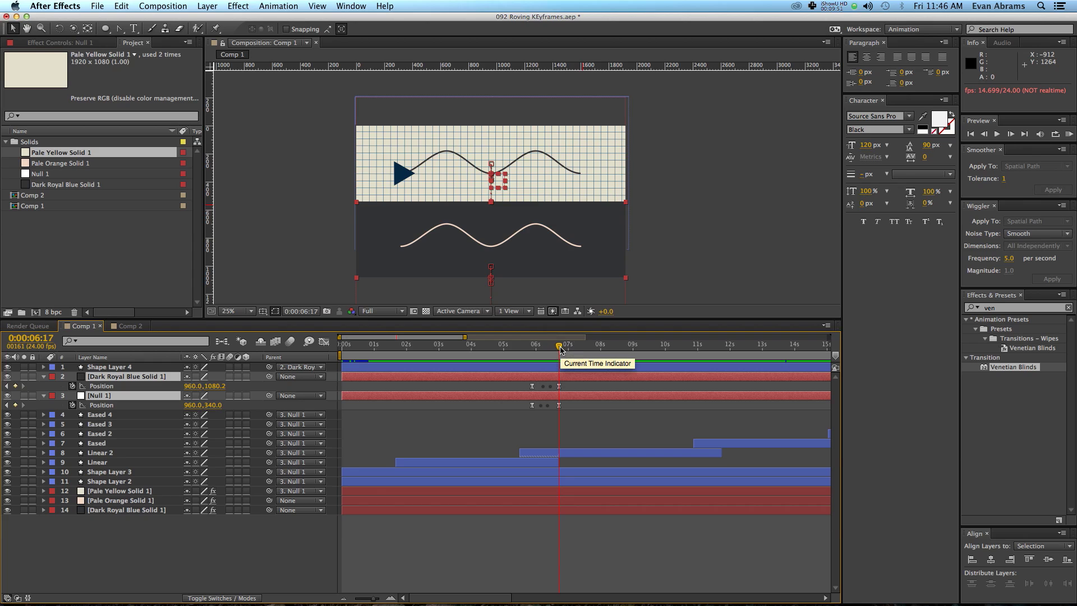
Replay and scrub between 5:19 and 6:16 to watch the solid rise from 960, 1620 to 960, 1080.2.
left_click(533, 352)
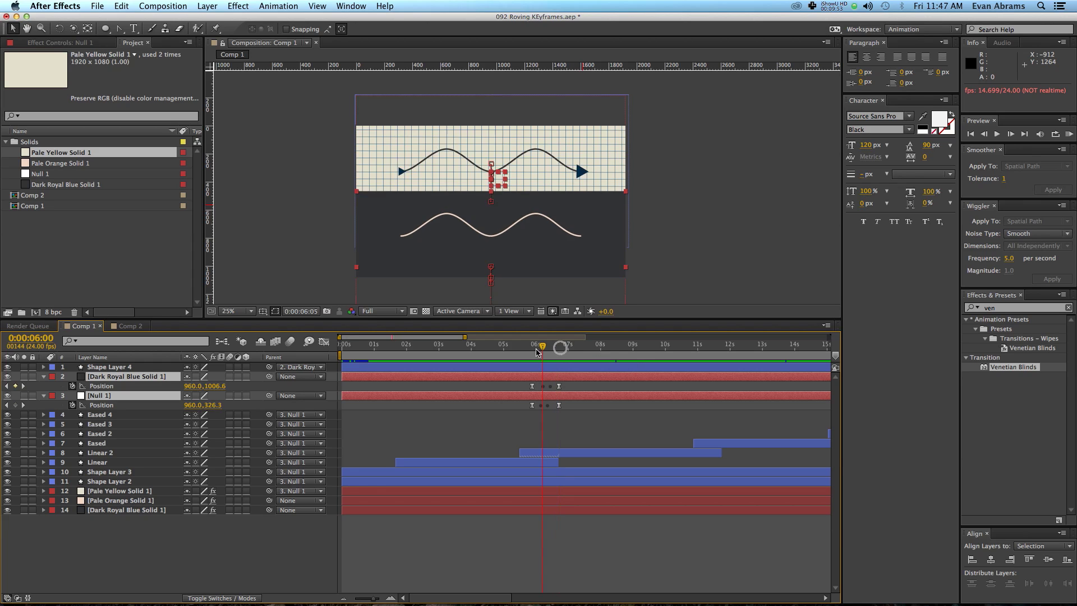
key("space")
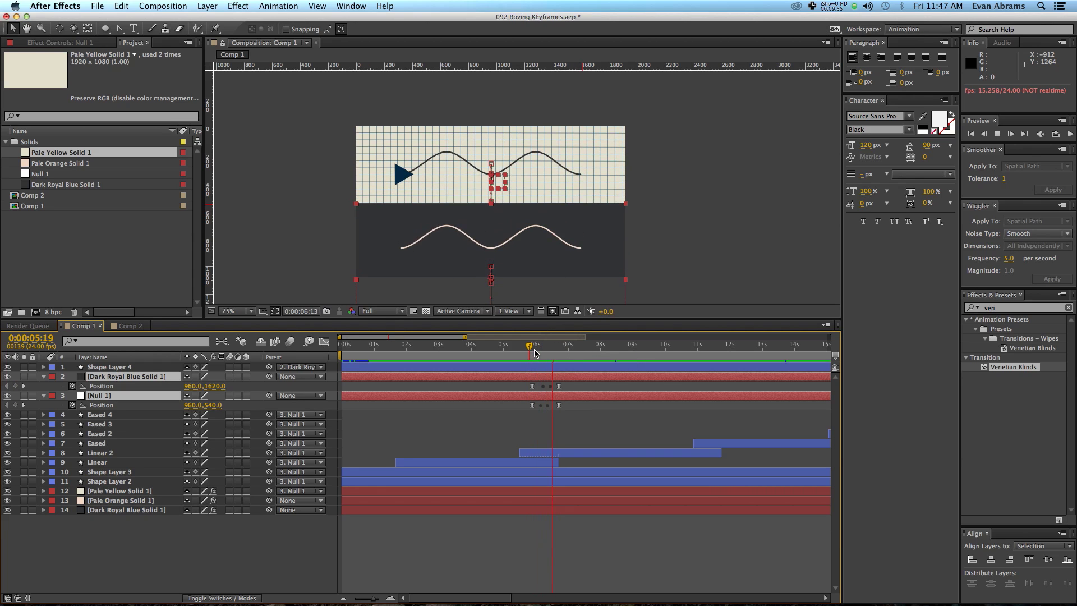
key("space")
left_click(549, 350)
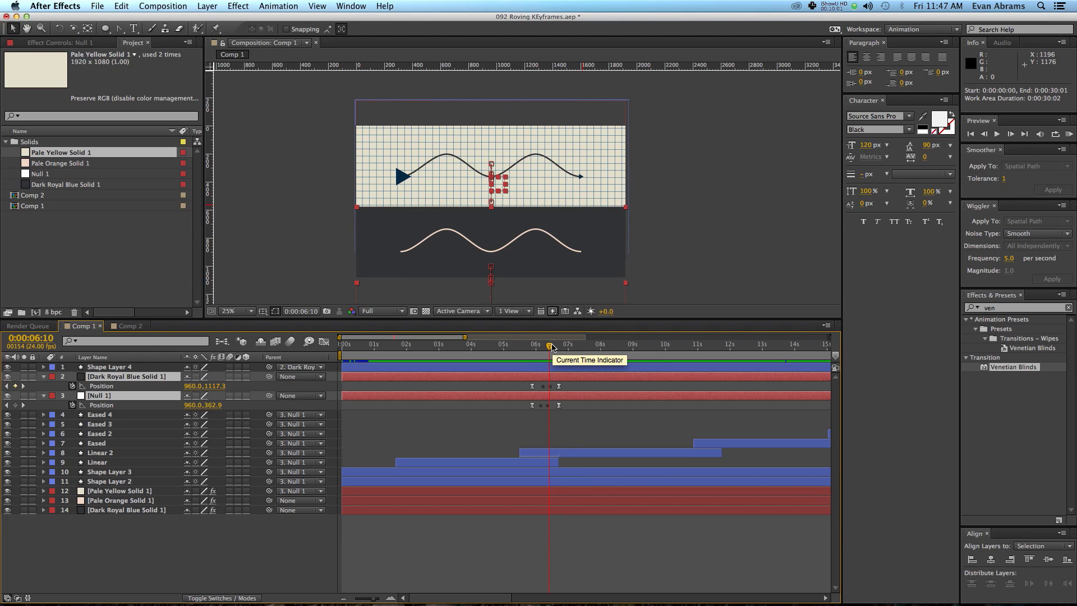
left_click(557, 347)
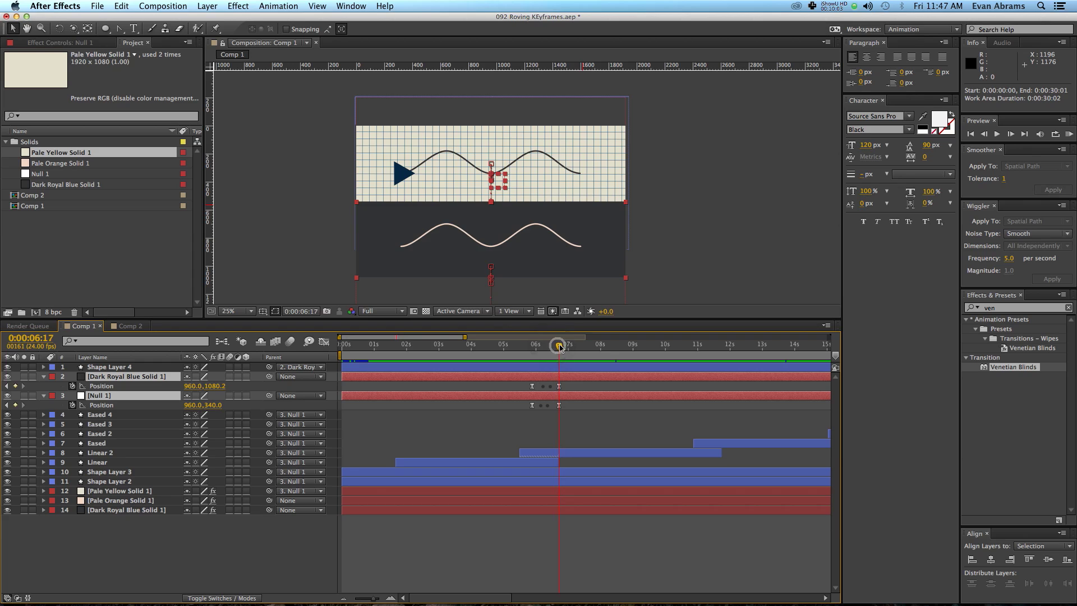
left_click_drag(557, 347, 532, 352)
key("space")
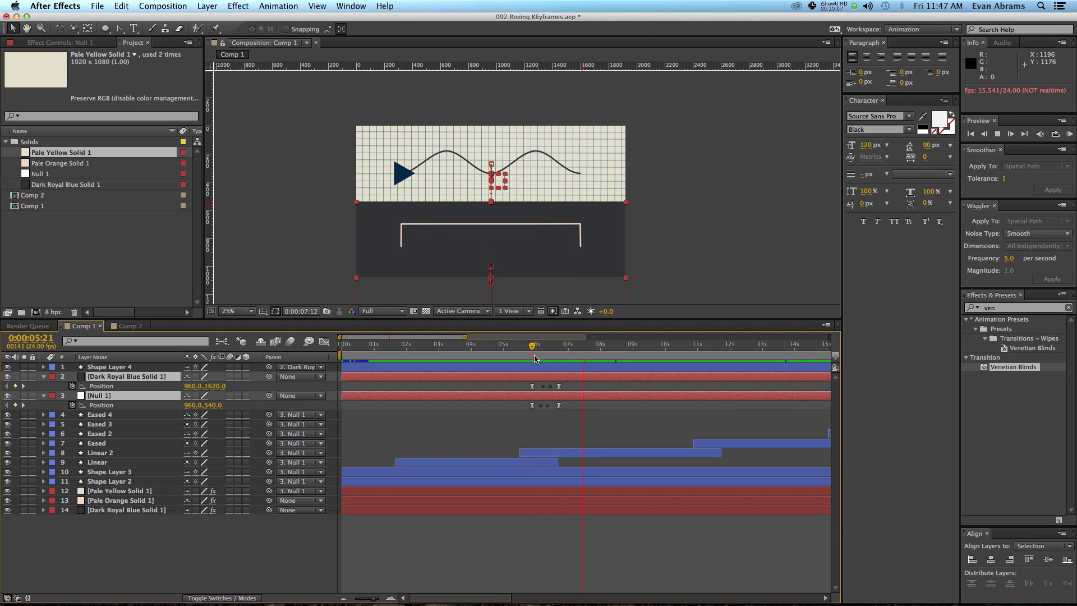
key("space")
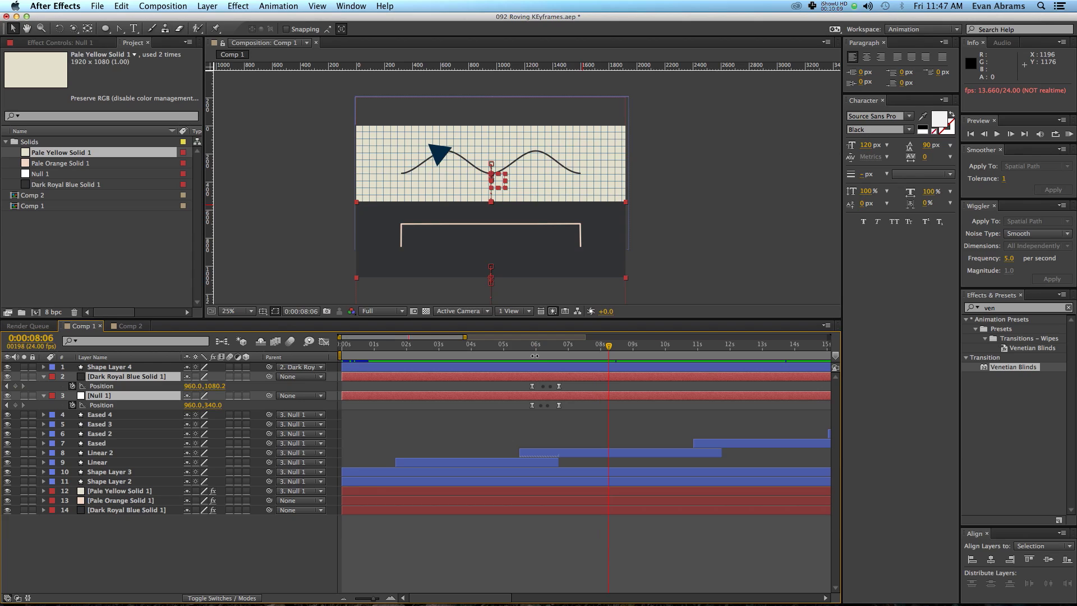